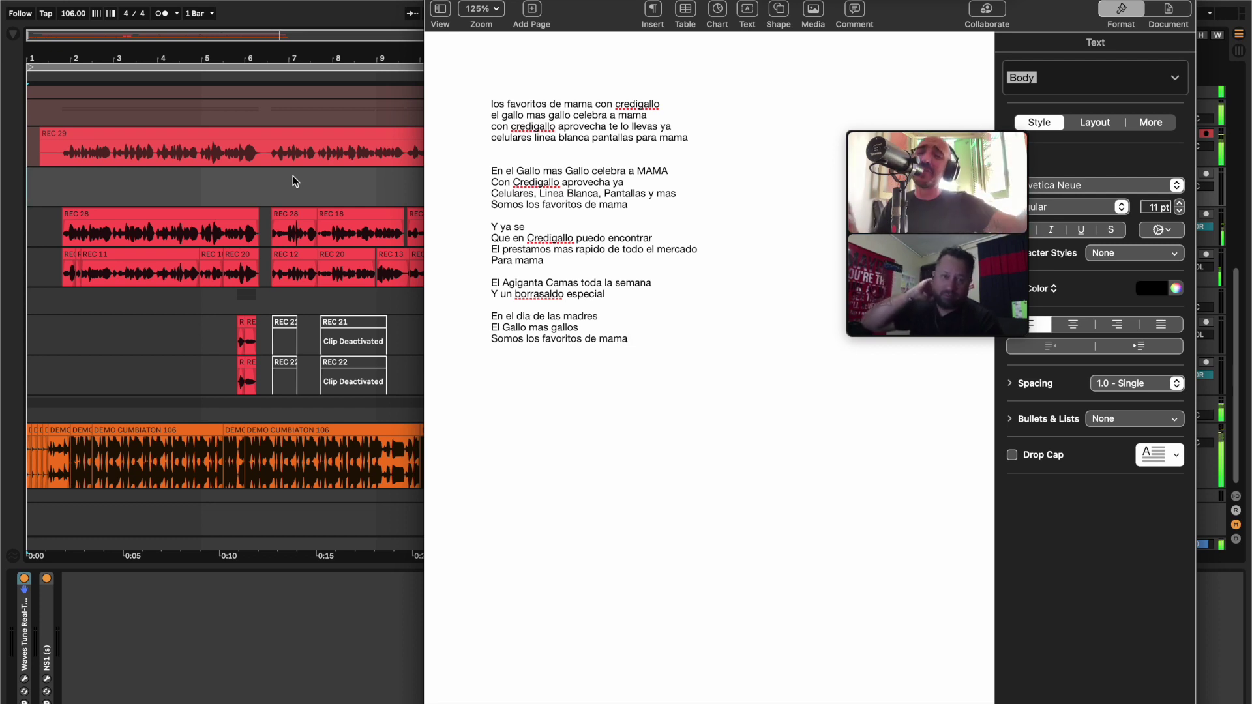
# Switch to the audio project and trim the REC 29 clip to span about 1.3.4 to 13.4.4.
pyautogui.click(292, 175)
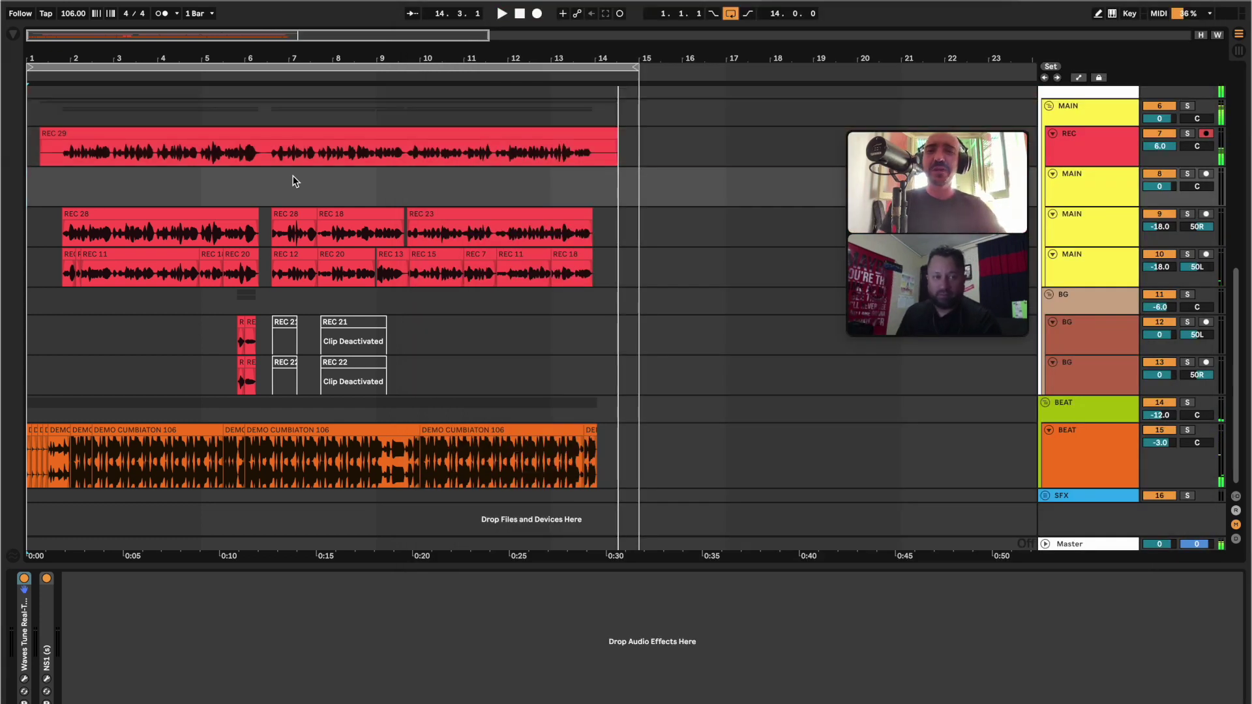
pyautogui.moveTo(60, 155); pyautogui.dragTo(3, 155)
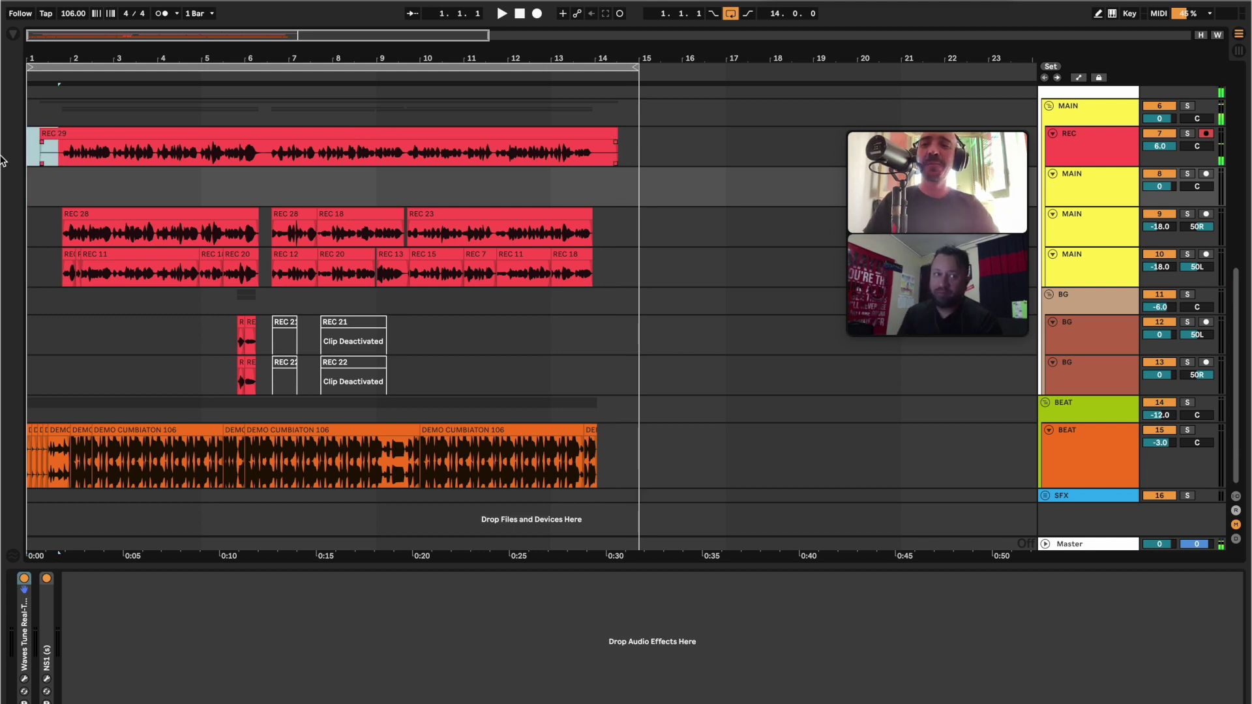
pyautogui.moveTo(594, 159); pyautogui.dragTo(737, 156)
pyautogui.press('Delete')
# Move the trimmed REC 29 clip from the REC track to the MAIN track directly below.
pyautogui.click(577, 136)
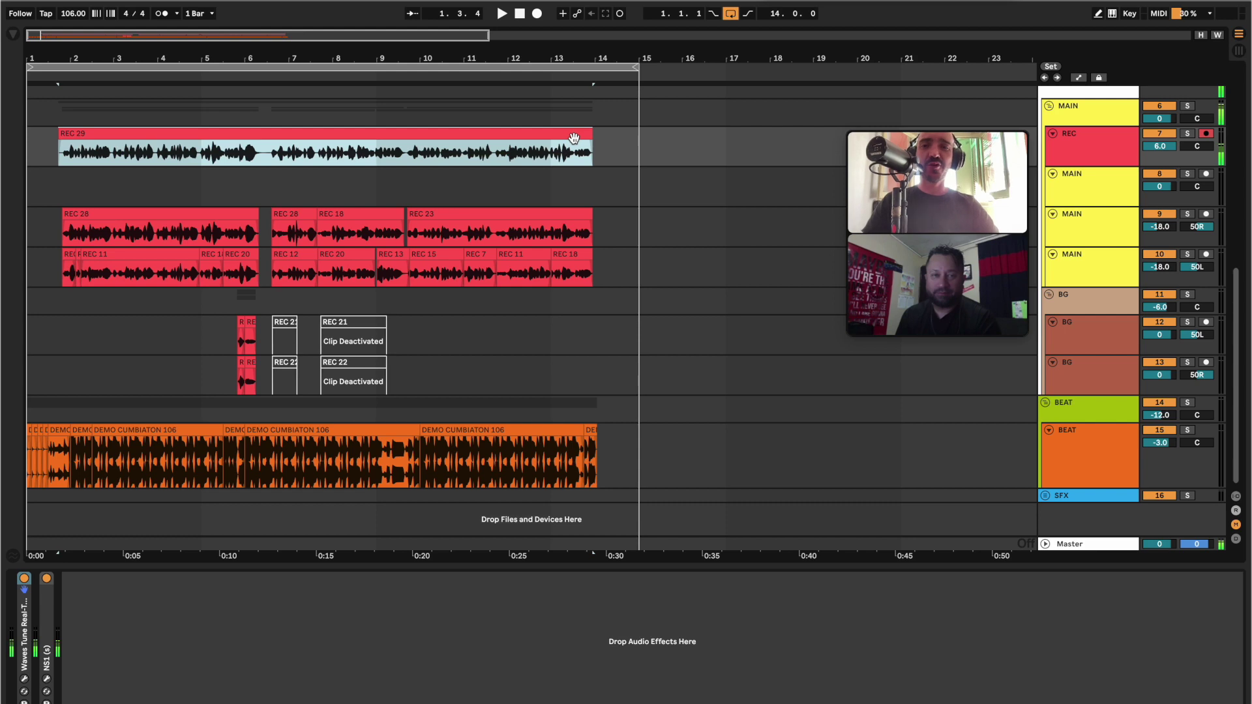
pyautogui.press('super+x')
pyautogui.press('Down')
pyautogui.press('super+v')
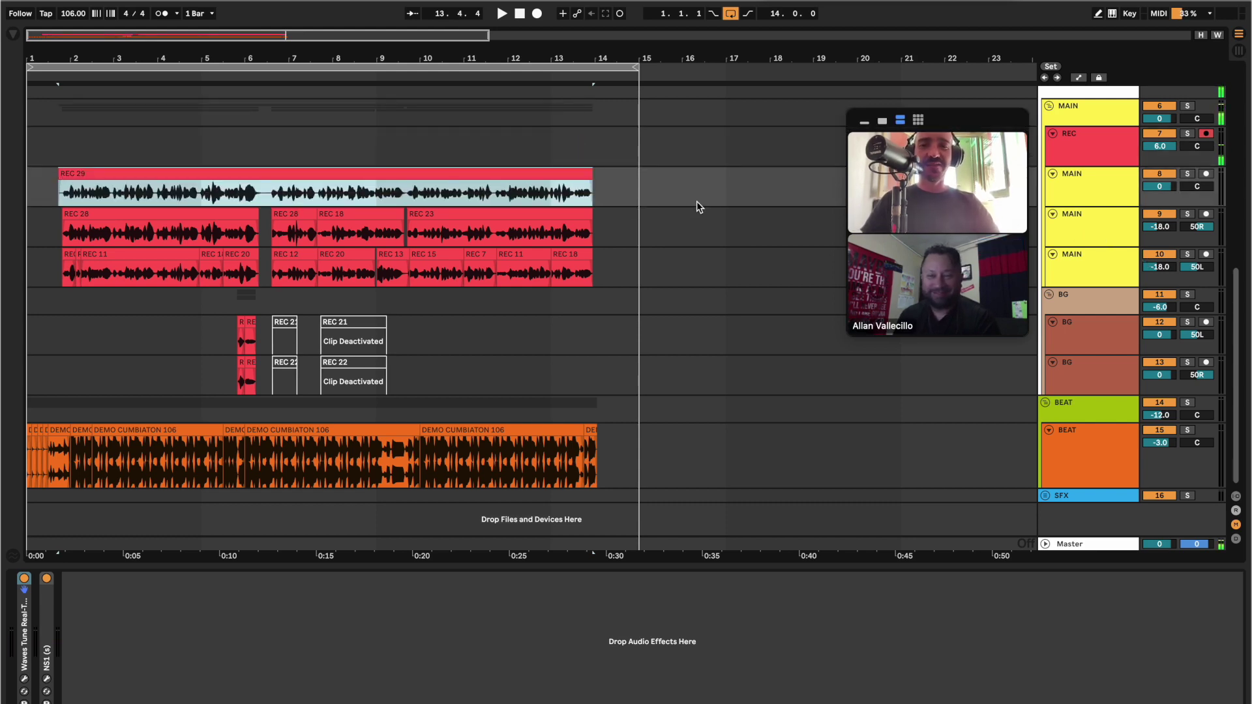
# Play the arrangement from the start to check the three MAIN vocal layers against the beat.
pyautogui.click(666, 193)
pyautogui.press('space')
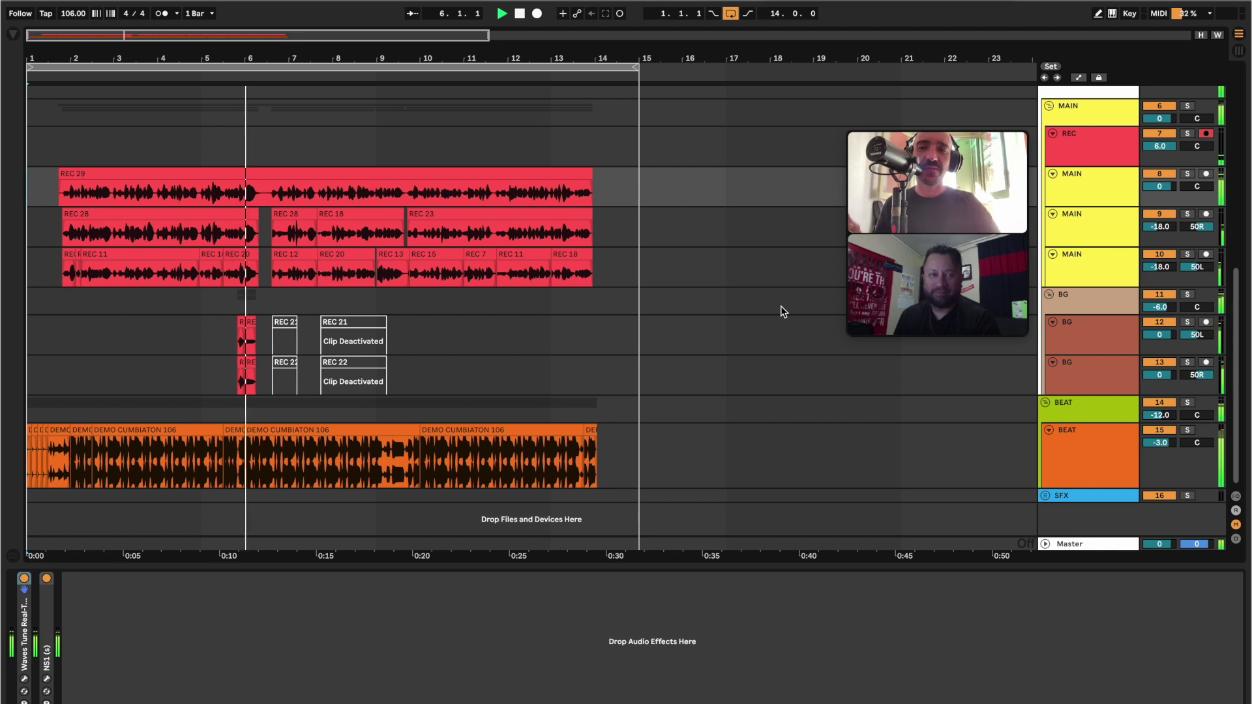
pyautogui.press('space')
# Record a background vocal take on the REC track from about 5.3, retaking it once.
pyautogui.click(226, 157)
pyautogui.press('F9')
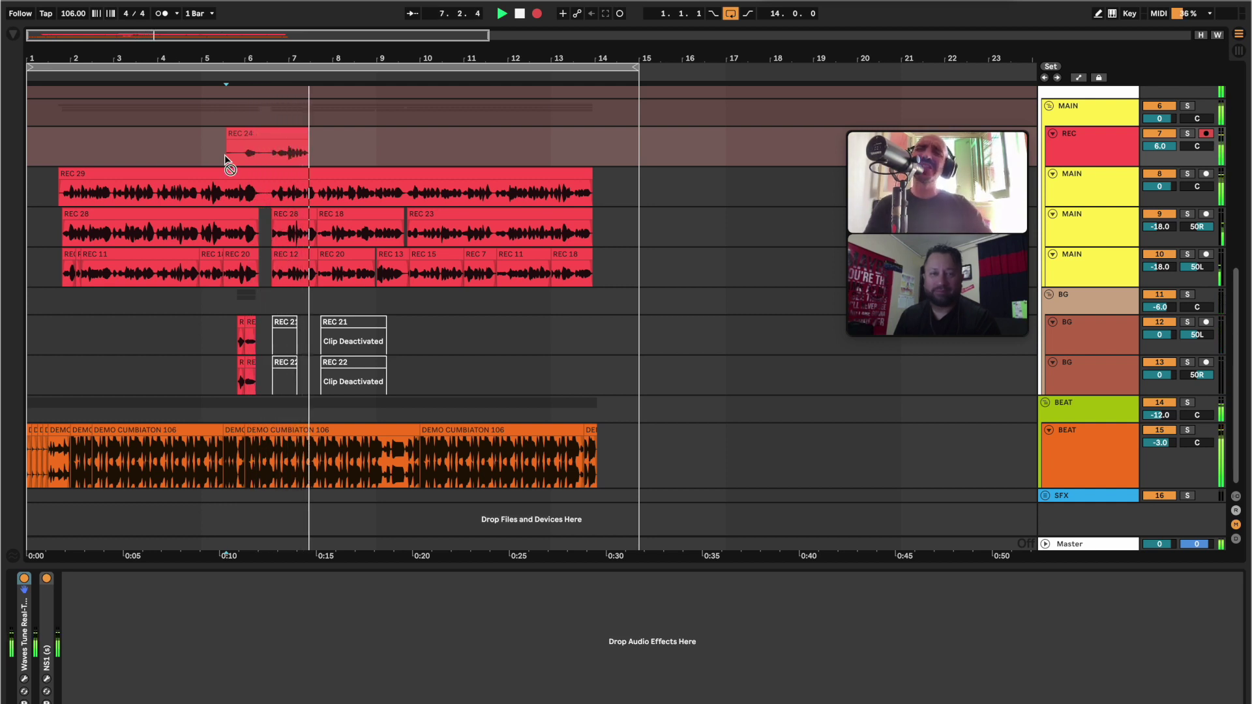
pyautogui.press('space')
pyautogui.press('F9')
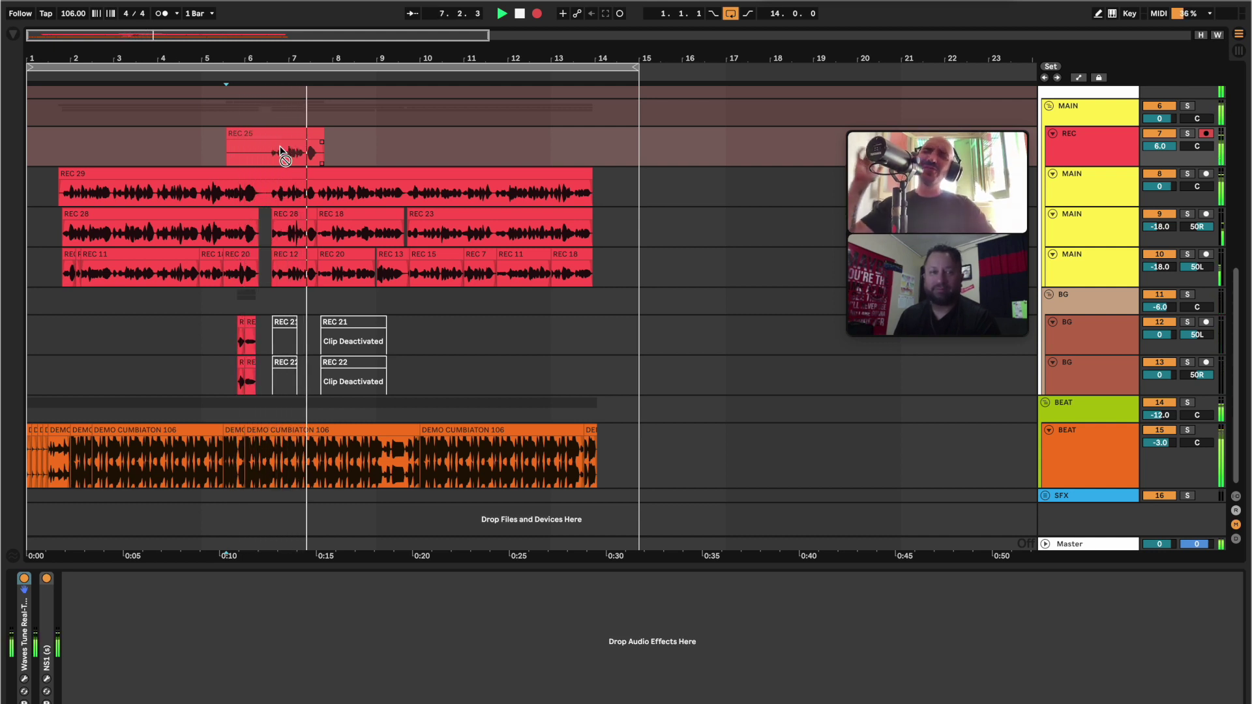
pyautogui.press('space')
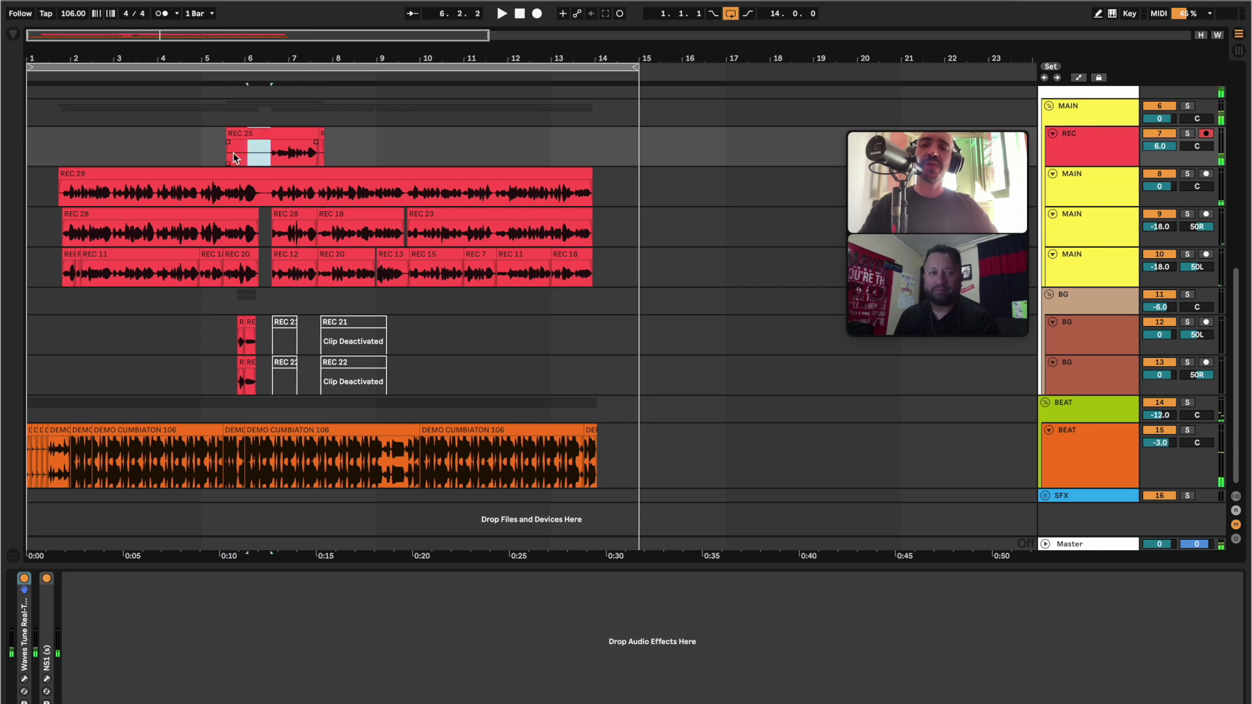
# Remove the silent lead-in and the leftover end piece around the vocal phrase in the REC 25 take.
pyautogui.moveTo(235, 158); pyautogui.dragTo(141, 165)
pyautogui.click(290, 147)
pyautogui.click(289, 133)
pyautogui.keyDown('shift'); pyautogui.doubleClick(321, 134); pyautogui.keyUp('shift')
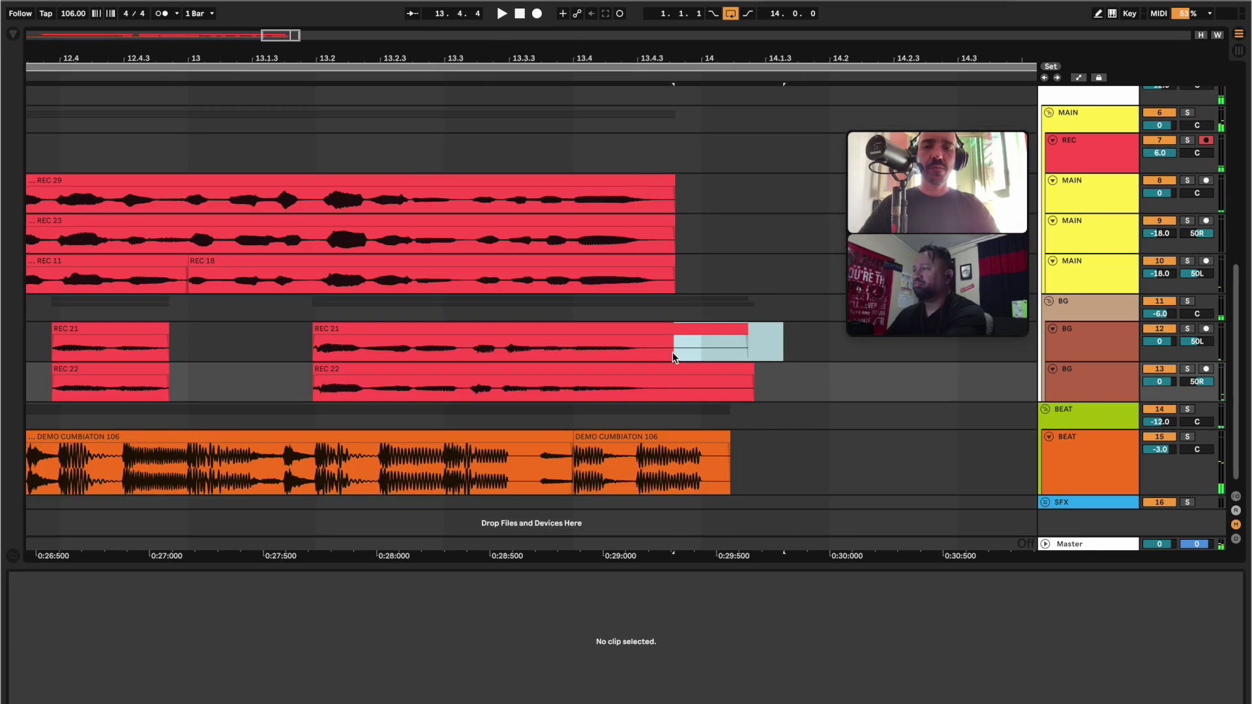
# Cut the silent tails off the last clips on both BG tracks from about 13.4.3 onward.
pyautogui.moveTo(672, 352); pyautogui.dragTo(652, 373)
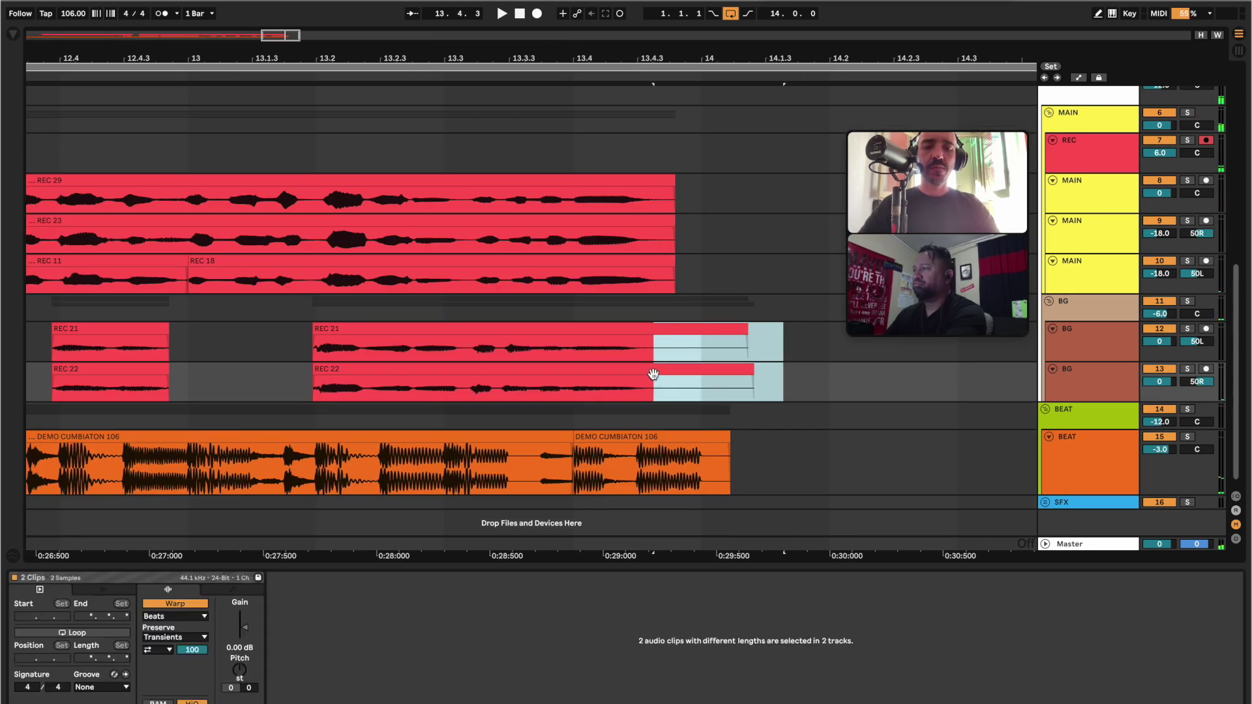
pyautogui.click(652, 373)
pyautogui.moveTo(567, 55); pyautogui.dragTo(548, 5)
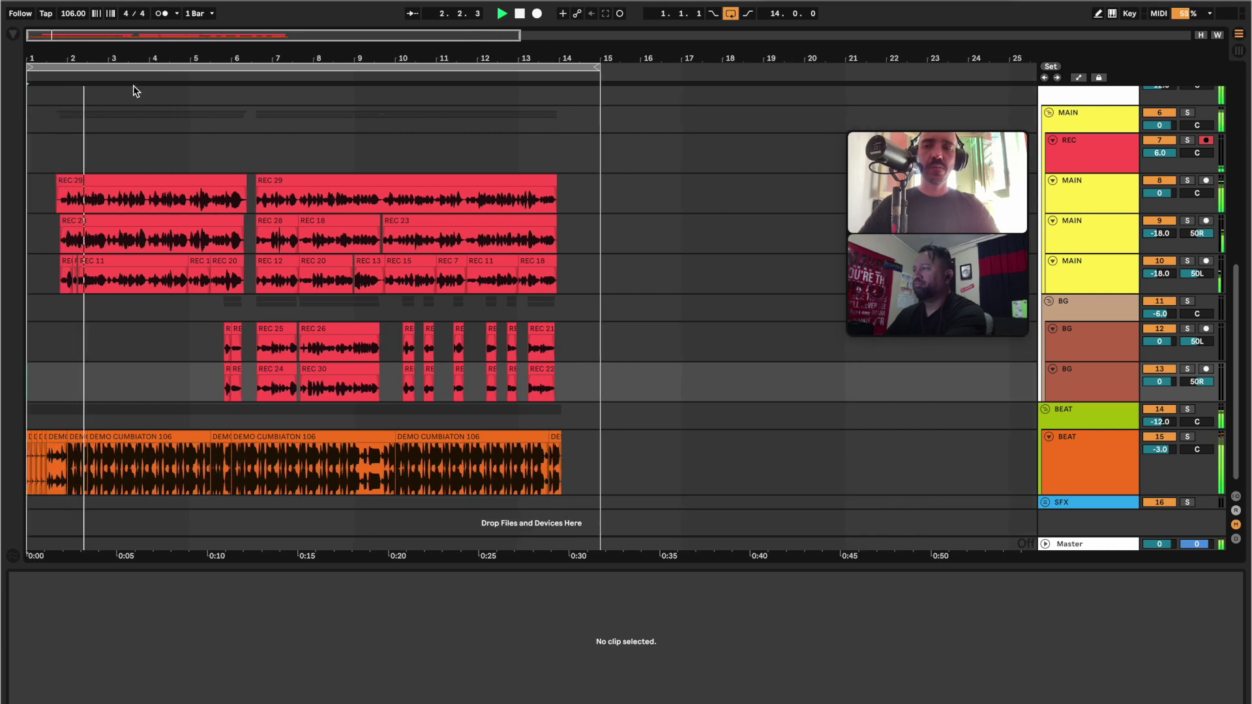
# Delete the lead-in before about 1.4.2 on all three MAIN tracks so the opening clips start together.
pyautogui.moveTo(45, 57); pyautogui.dragTo(45, 95)
pyautogui.scroll(2, 53, 189)
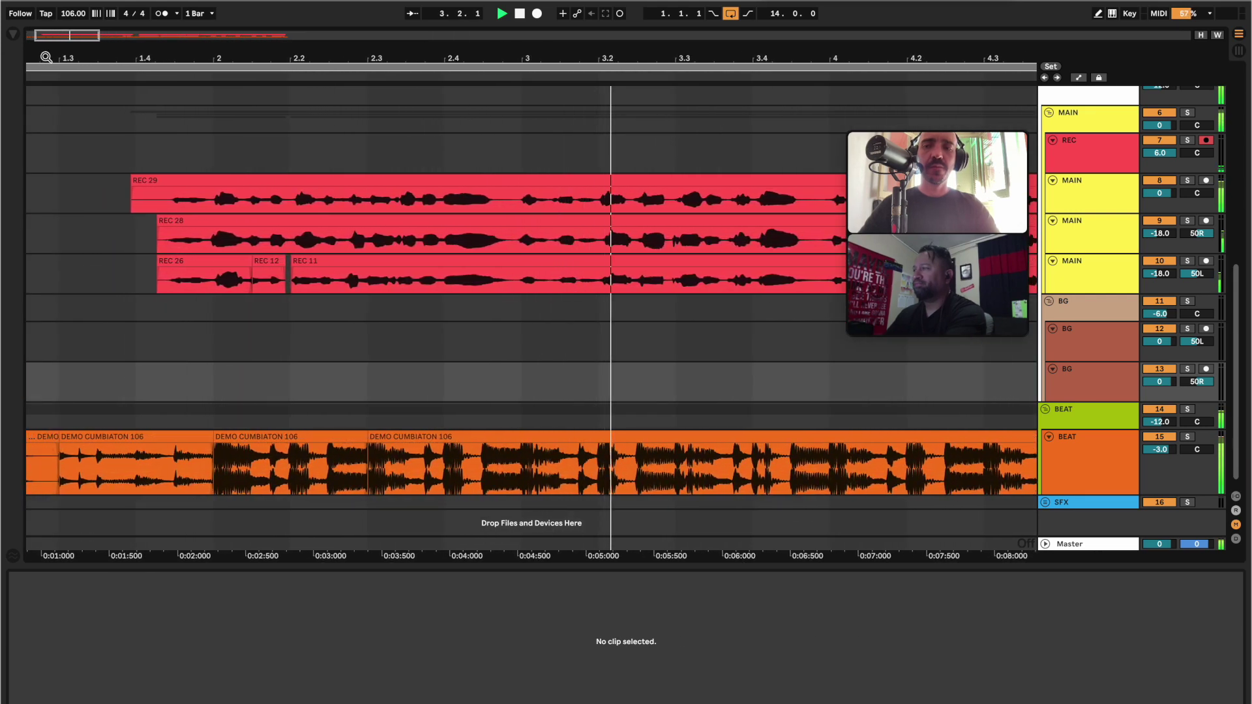
pyautogui.moveTo(76, 190); pyautogui.dragTo(166, 291)
pyautogui.press('Delete')
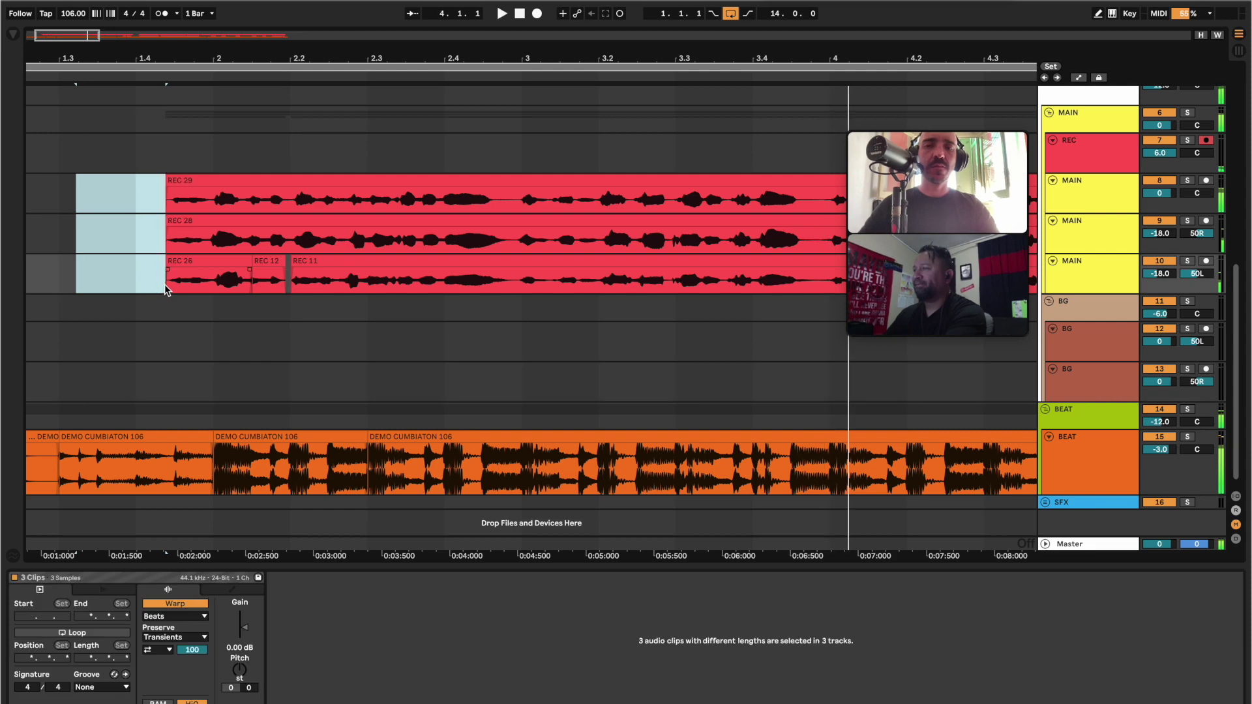
# Audition the REC 29 phrase around bar 3, soloed and with the full mix.
pyautogui.click(486, 219)
pyautogui.click(521, 170)
pyautogui.press('s')
pyautogui.press('space')
pyautogui.press('space')
pyautogui.click(487, 197)
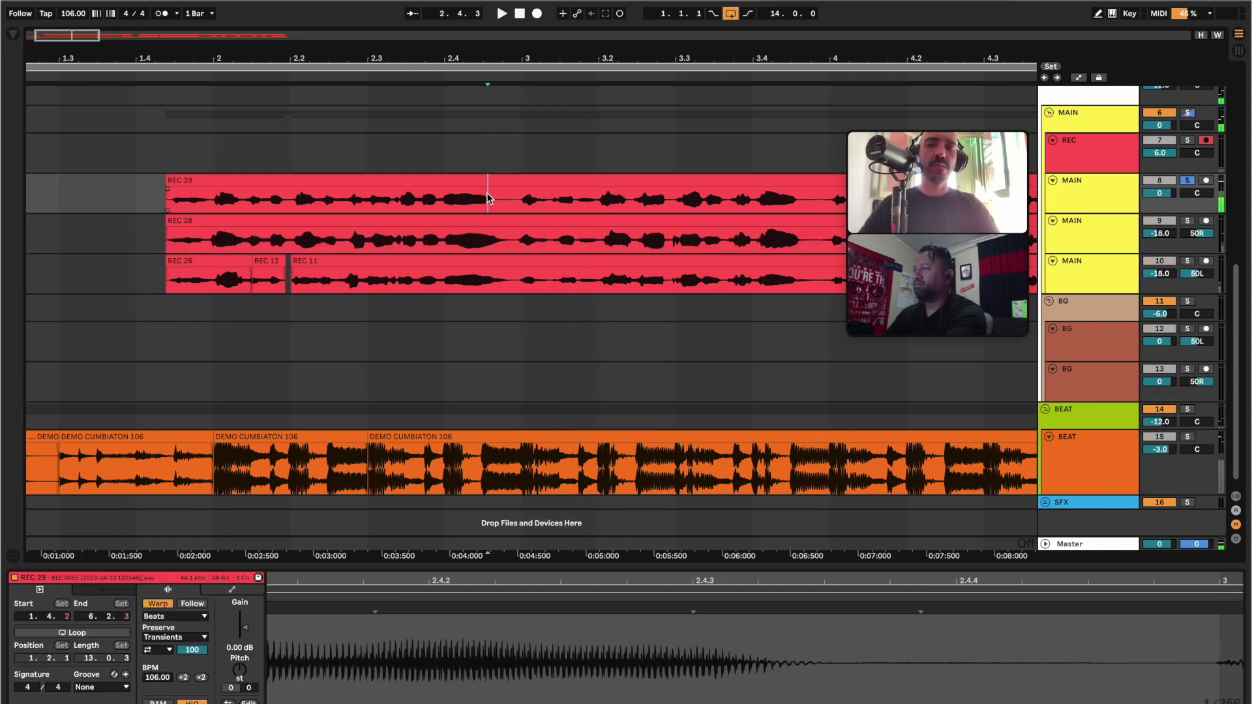
pyautogui.press('space')
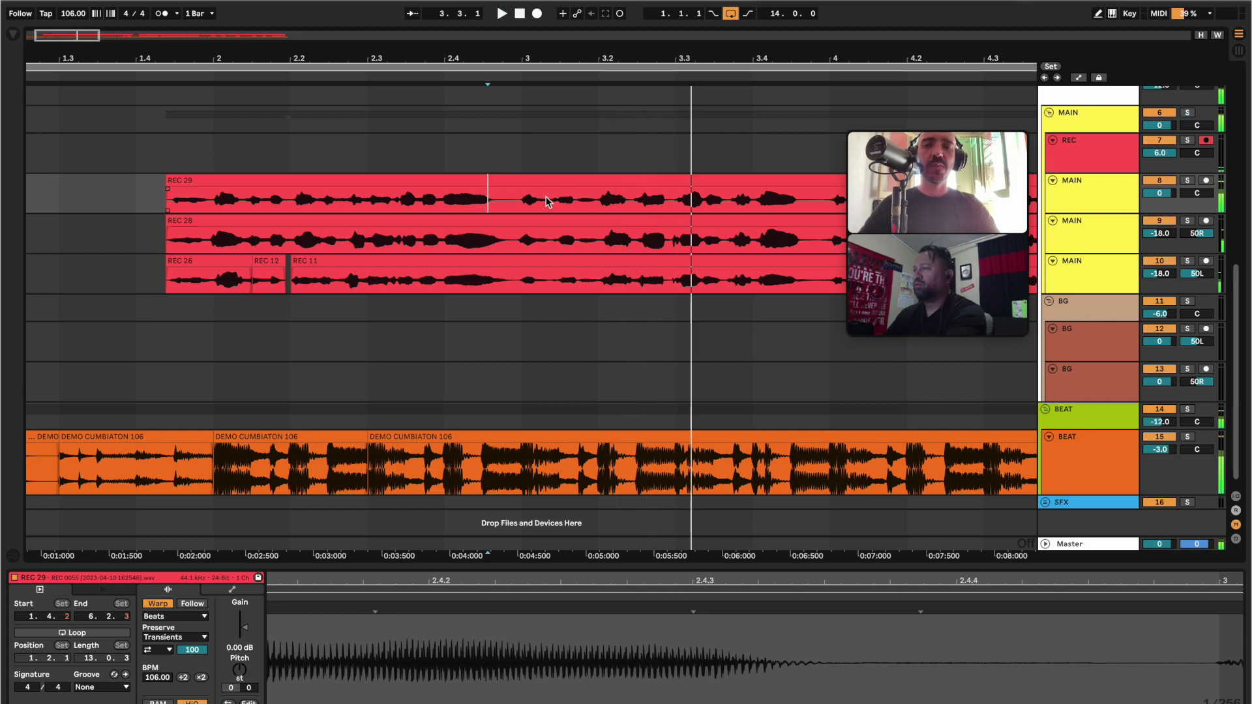
# Record a replacement vocal phrase on the REC track from about 2.3, with one retake.
pyautogui.click(400, 157)
pyautogui.press('F9')
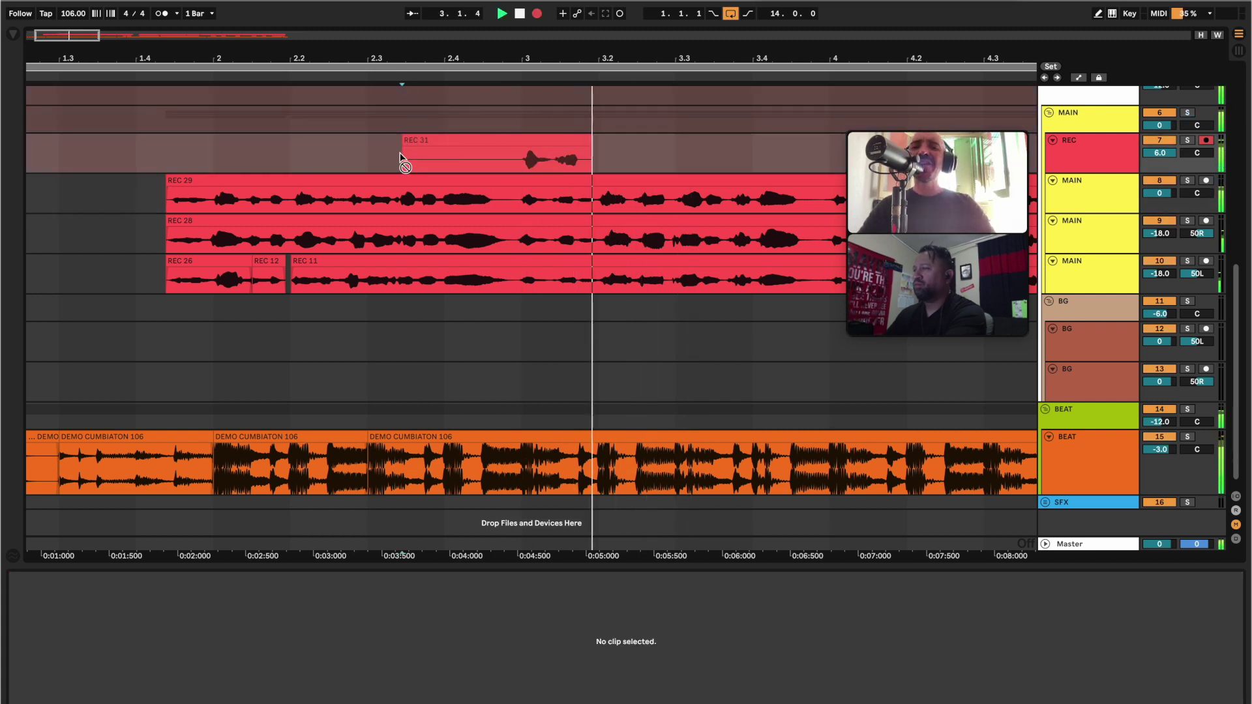
pyautogui.press('space')
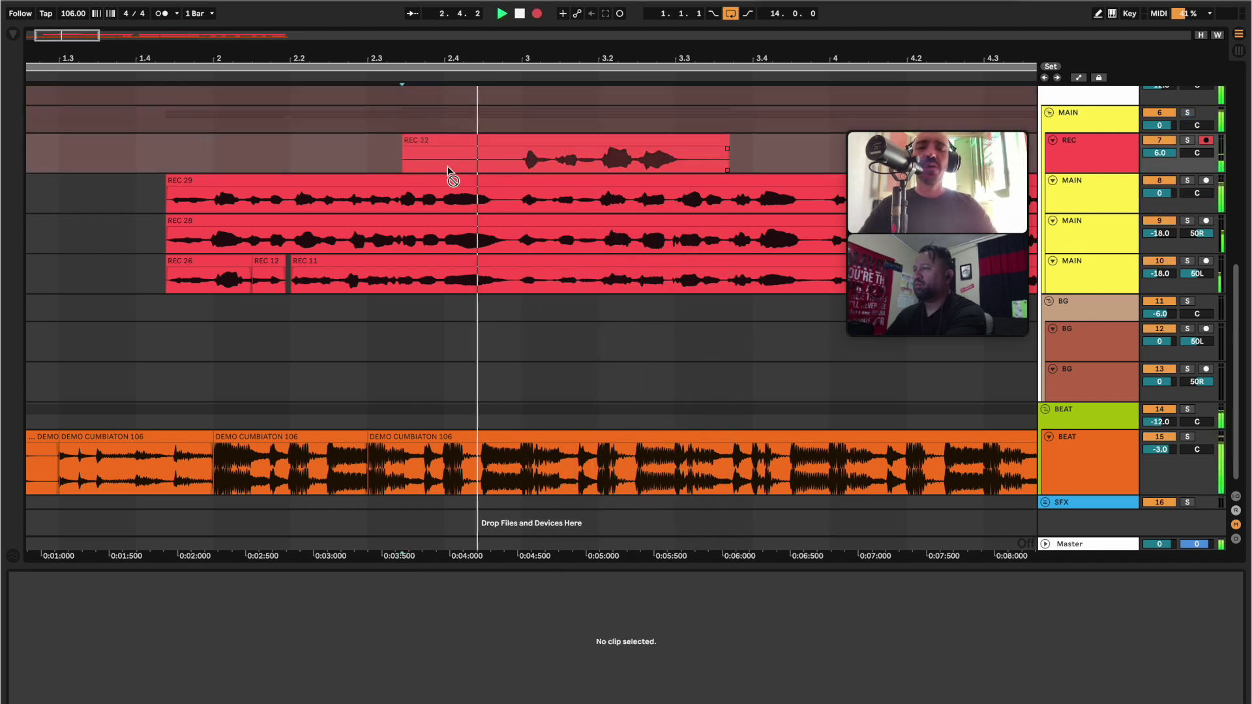
pyautogui.press('space')
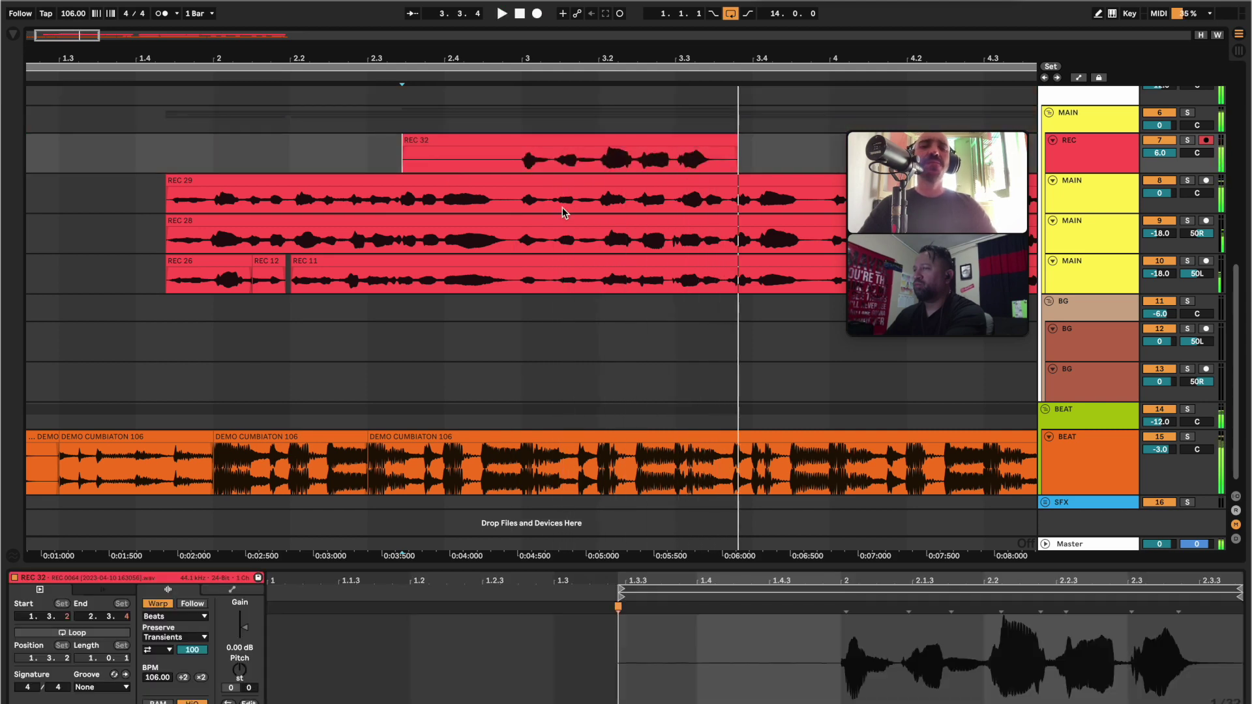
# Replace the 3.2 to 3.3 section of REC 29 on the first MAIN track with the matching part of REC 32.
pyautogui.moveTo(601, 169); pyautogui.dragTo(675, 164)
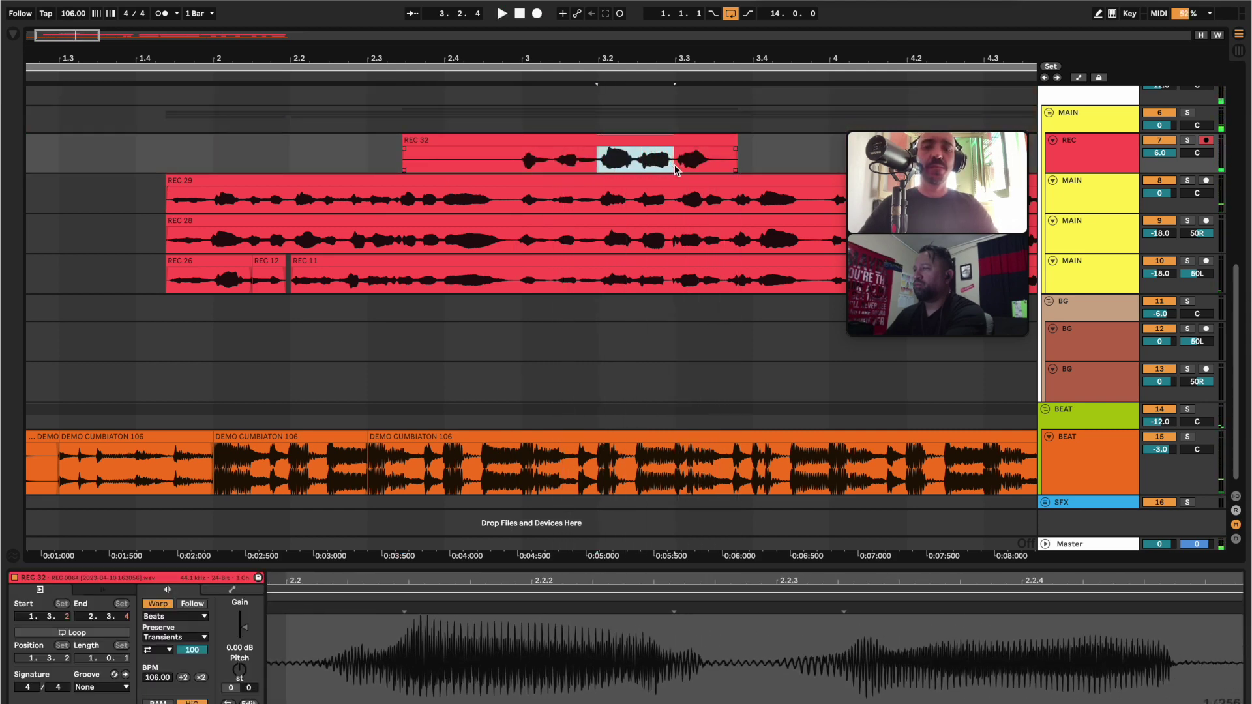
pyautogui.press('Delete')
pyautogui.press('Down')
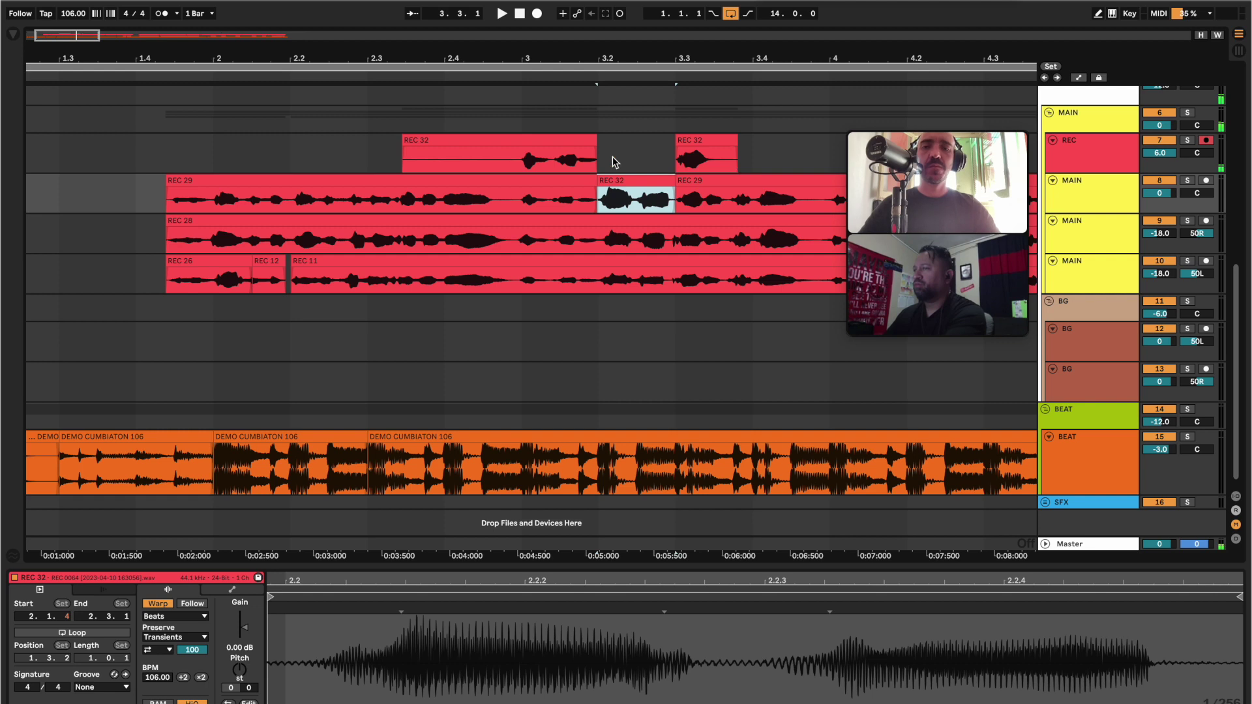
# Delete the leftover REC 32 pieces from the REC track and play back the replaced section.
pyautogui.click(565, 136)
pyautogui.keyDown('shift'); pyautogui.click(722, 139); pyautogui.keyUp('shift')
pyautogui.press('space')
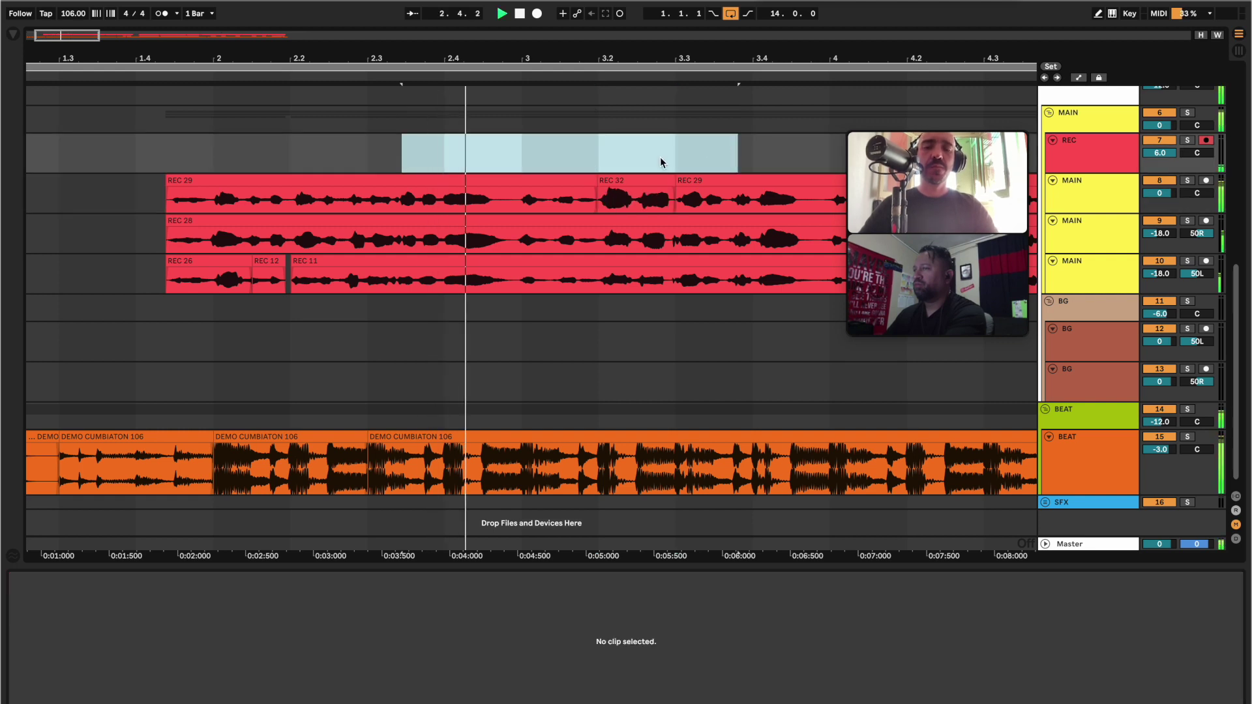
pyautogui.press('Delete')
pyautogui.click(663, 156)
# Remove the audio between about 3.4.3 and bar 4 on all three MAIN tracks.
pyautogui.moveTo(654, 45); pyautogui.dragTo(285, 98)
pyautogui.moveTo(571, 195); pyautogui.dragTo(626, 263)
pyautogui.press('space')
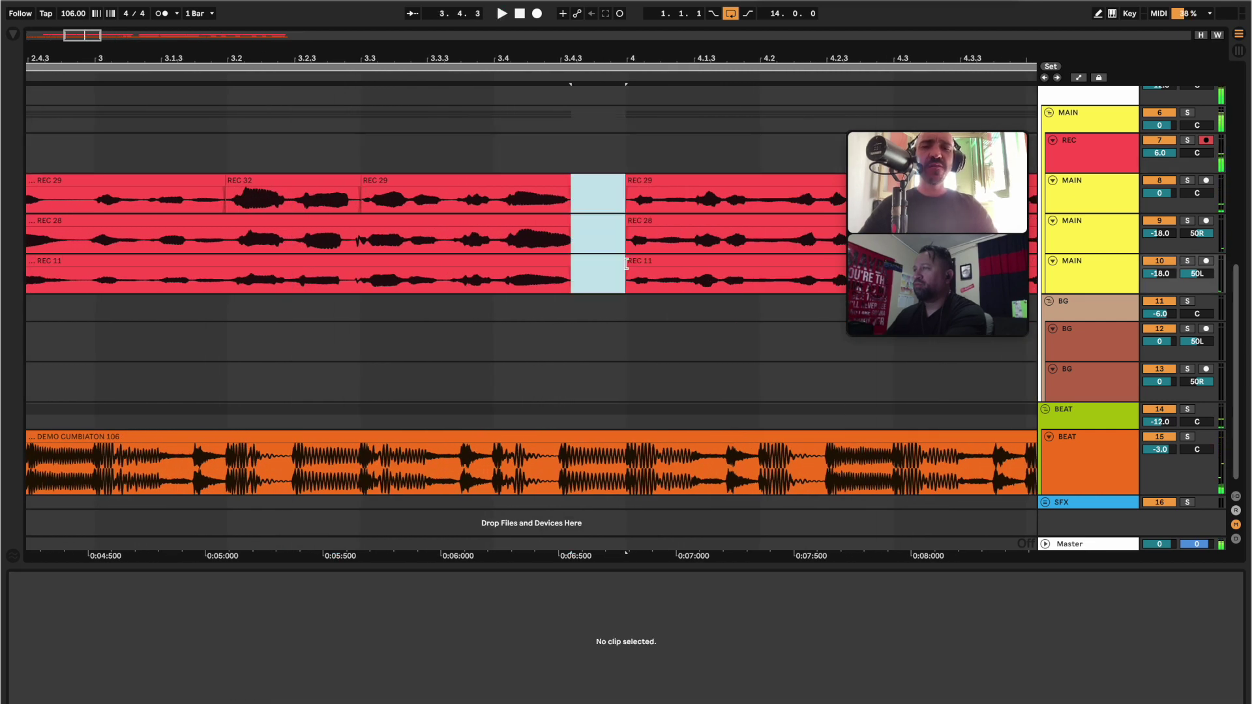
# Delete the pause just before bar 5 on all three MAIN tracks and play back the passage.
pyautogui.moveTo(521, 55); pyautogui.dragTo(521, 13)
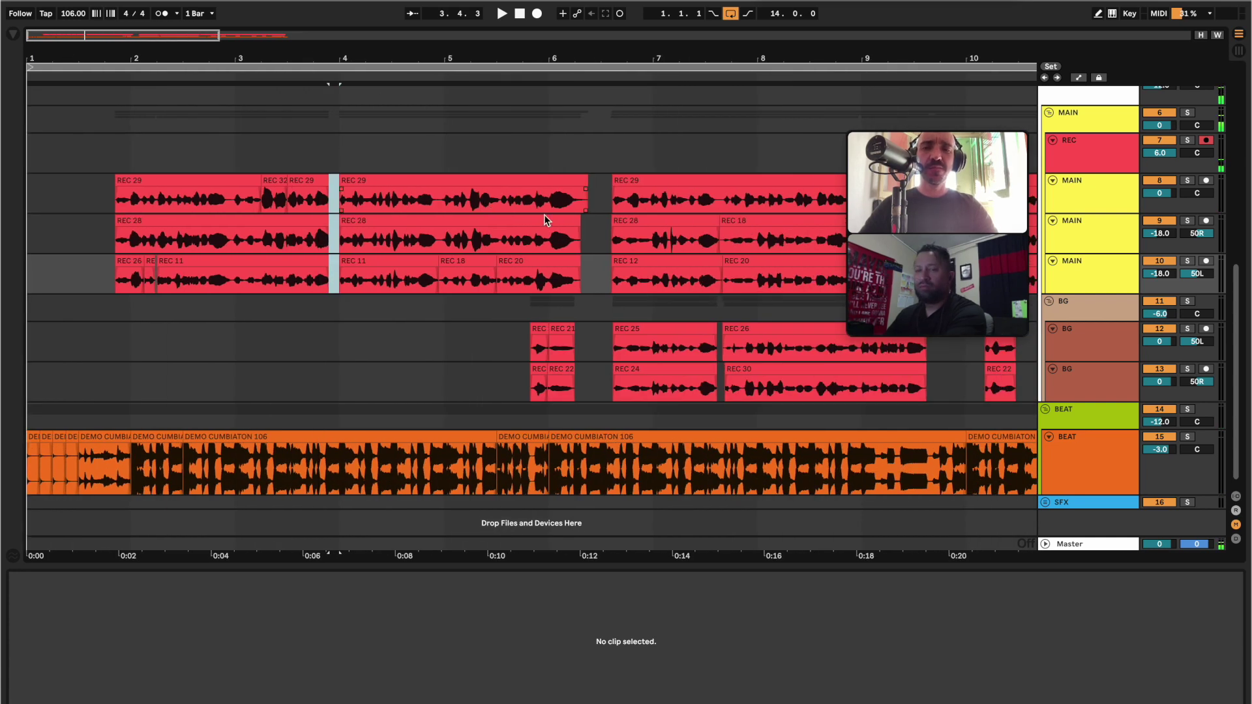
pyautogui.moveTo(435, 76); pyautogui.dragTo(440, 270)
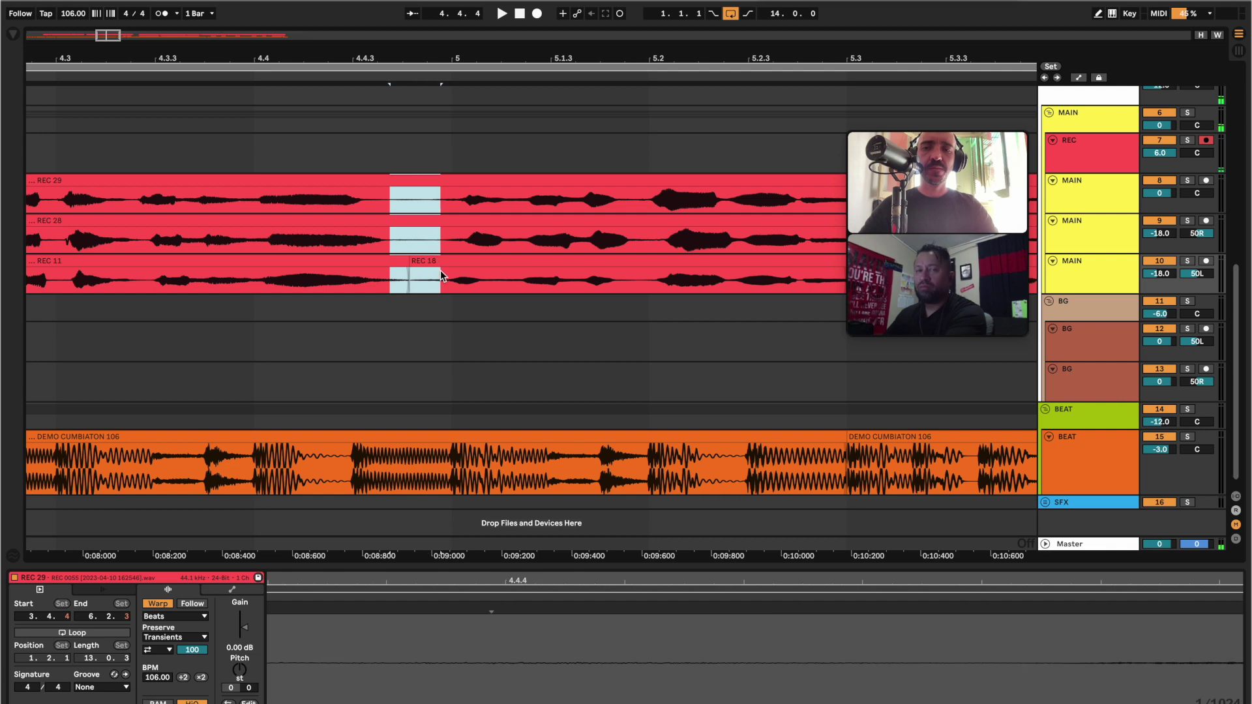
pyautogui.press('Delete')
pyautogui.click(416, 244)
pyautogui.press('space')
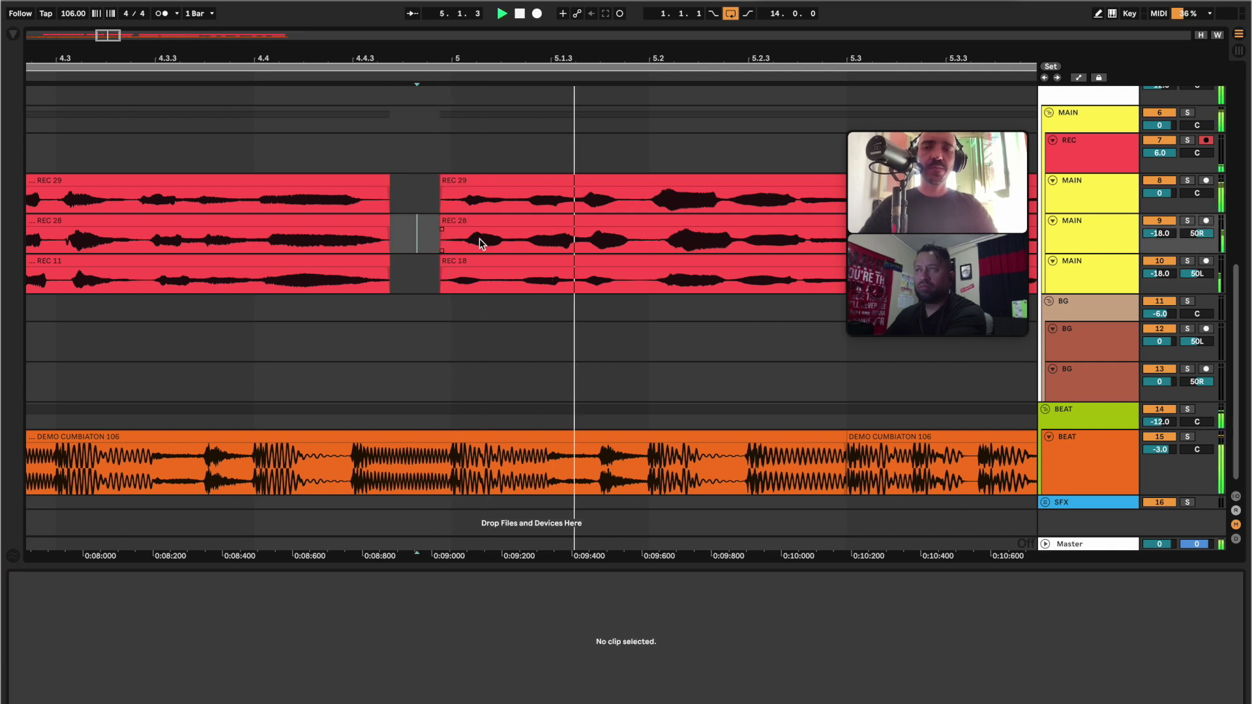
pyautogui.moveTo(471, 50); pyautogui.dragTo(450, 13)
pyautogui.press('space')
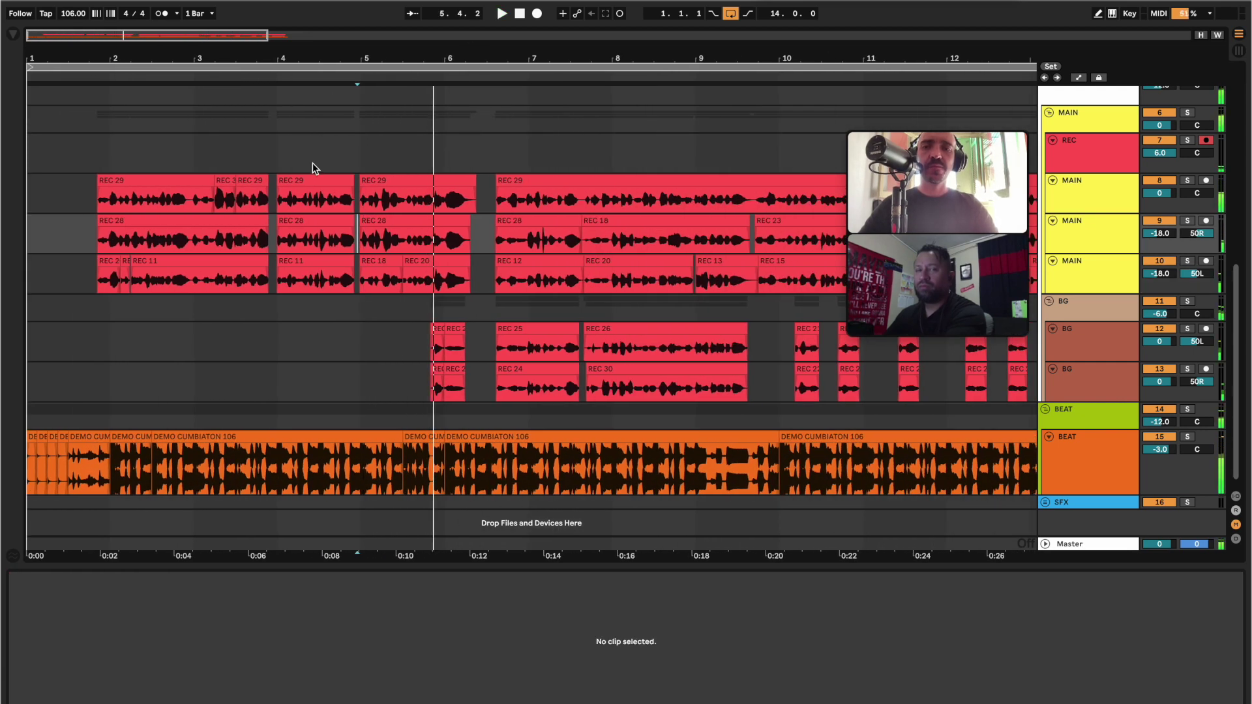
# Record a new vocal layer on the REC track from about 4.1.2, repeating it for three takes.
pyautogui.click(284, 195)
pyautogui.press('F9')
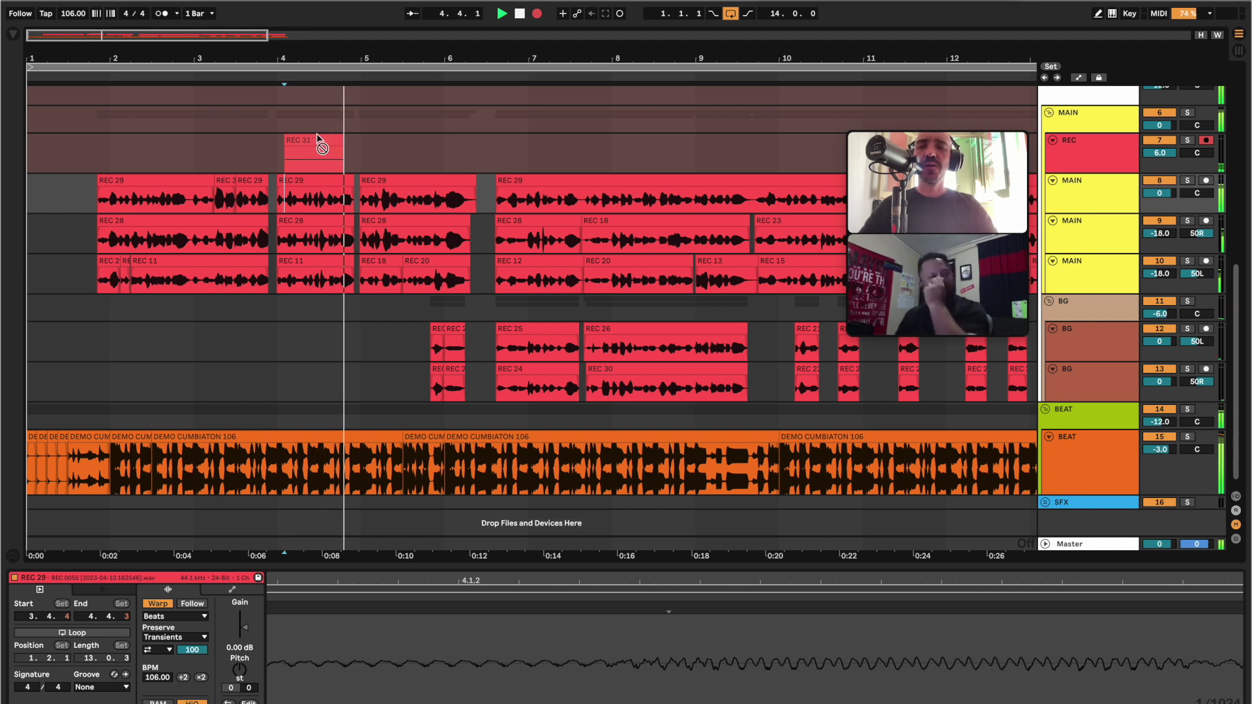
pyautogui.press('space')
pyautogui.press('F9')
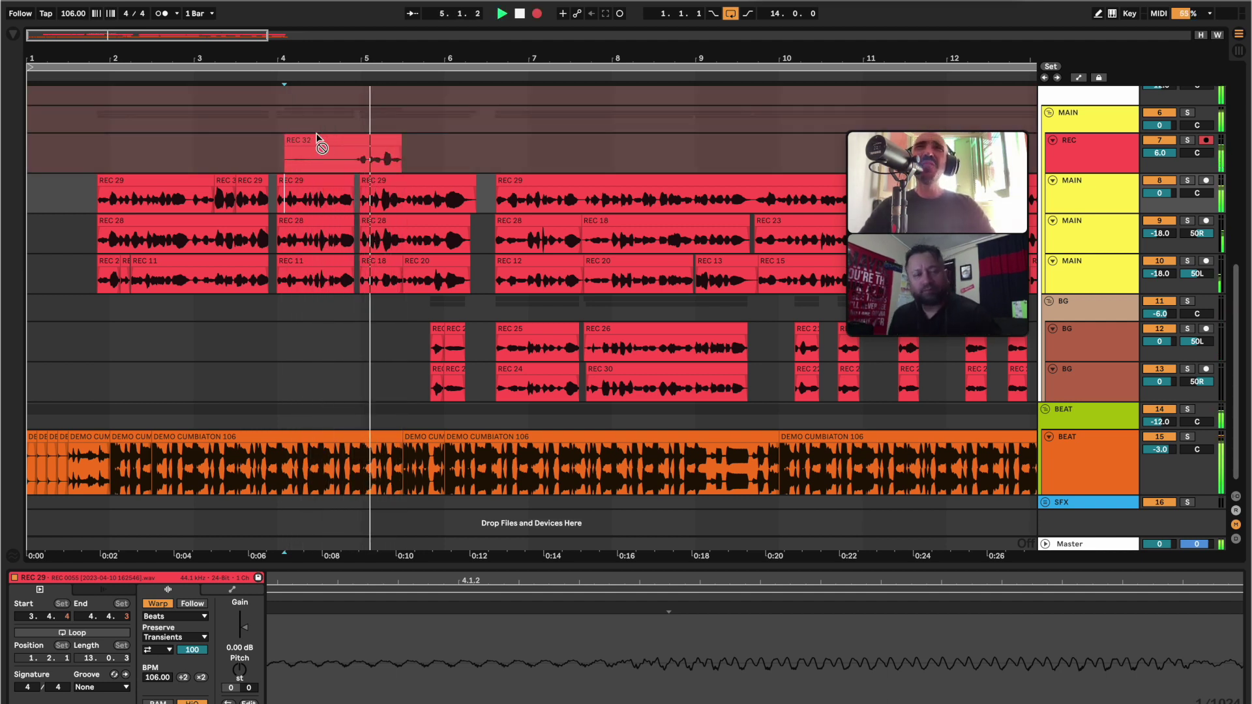
pyautogui.press('space')
pyautogui.press('F9')
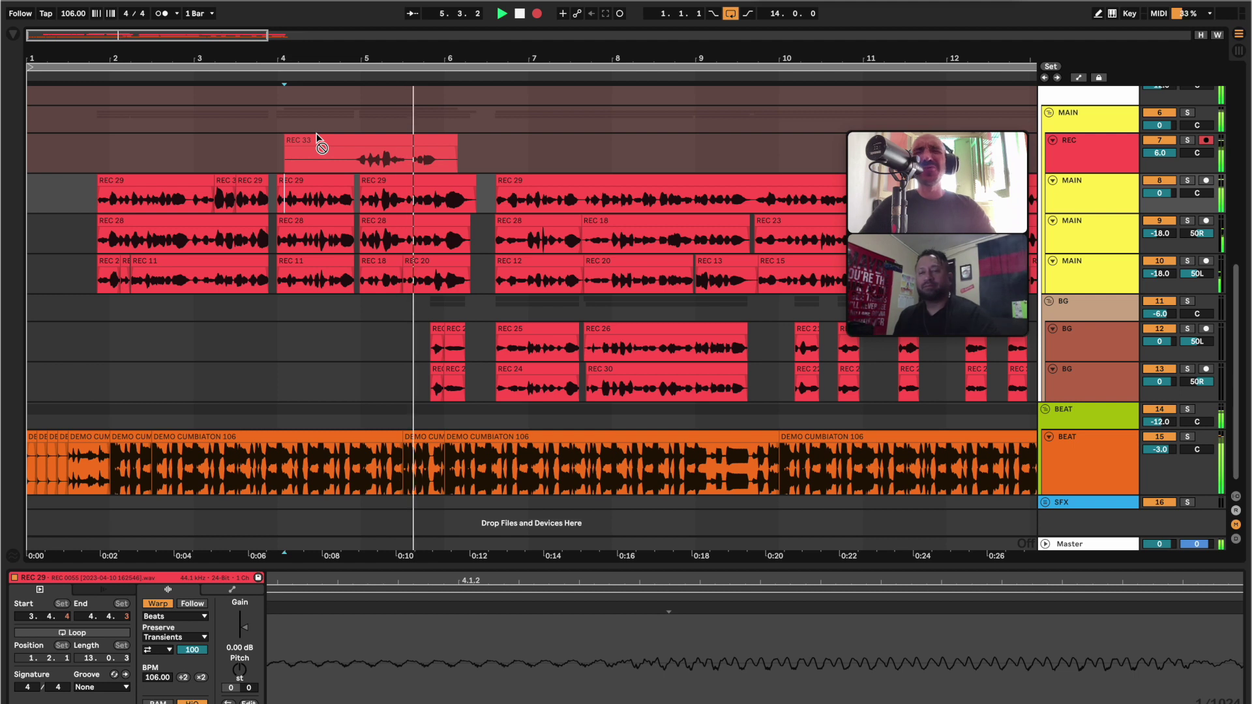
pyautogui.press('space')
# Split the REC 33 take at about 4.4.3 and delete its silent lead-in.
pyautogui.click(354, 157)
pyautogui.press('super+e')
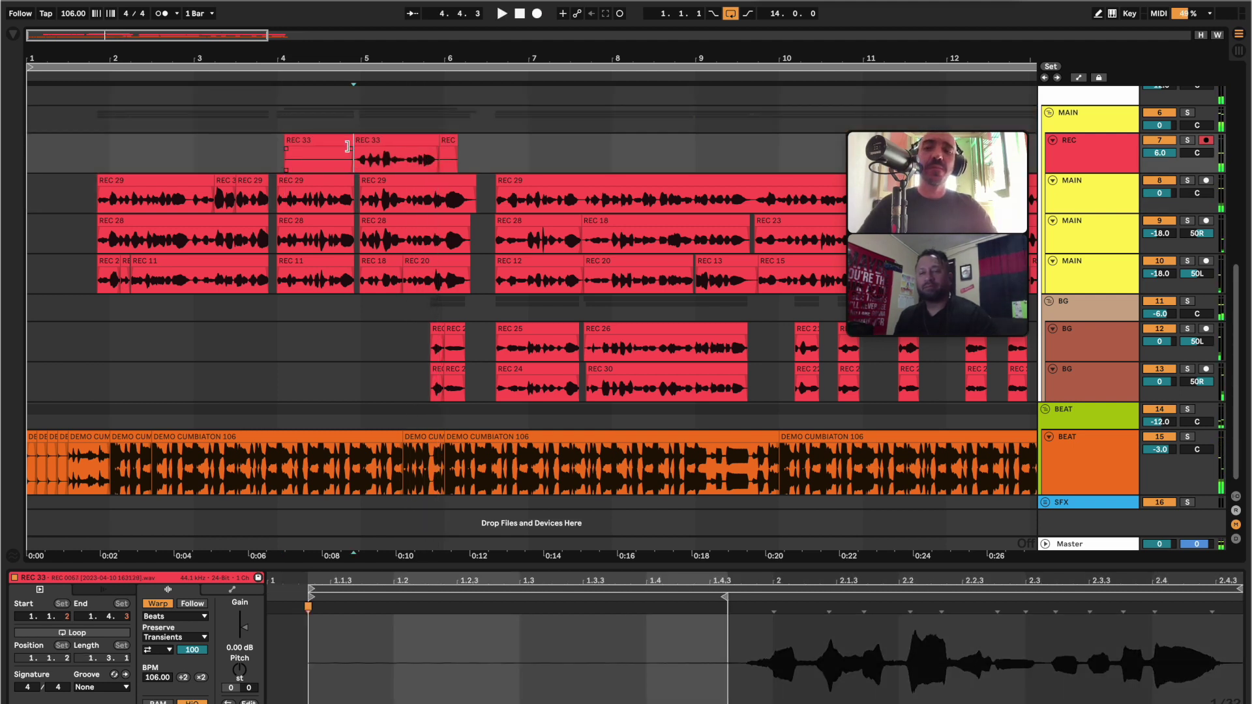
pyautogui.click(347, 142)
pyautogui.press('XF86AudioRaiseVolume')
pyautogui.press('Delete')
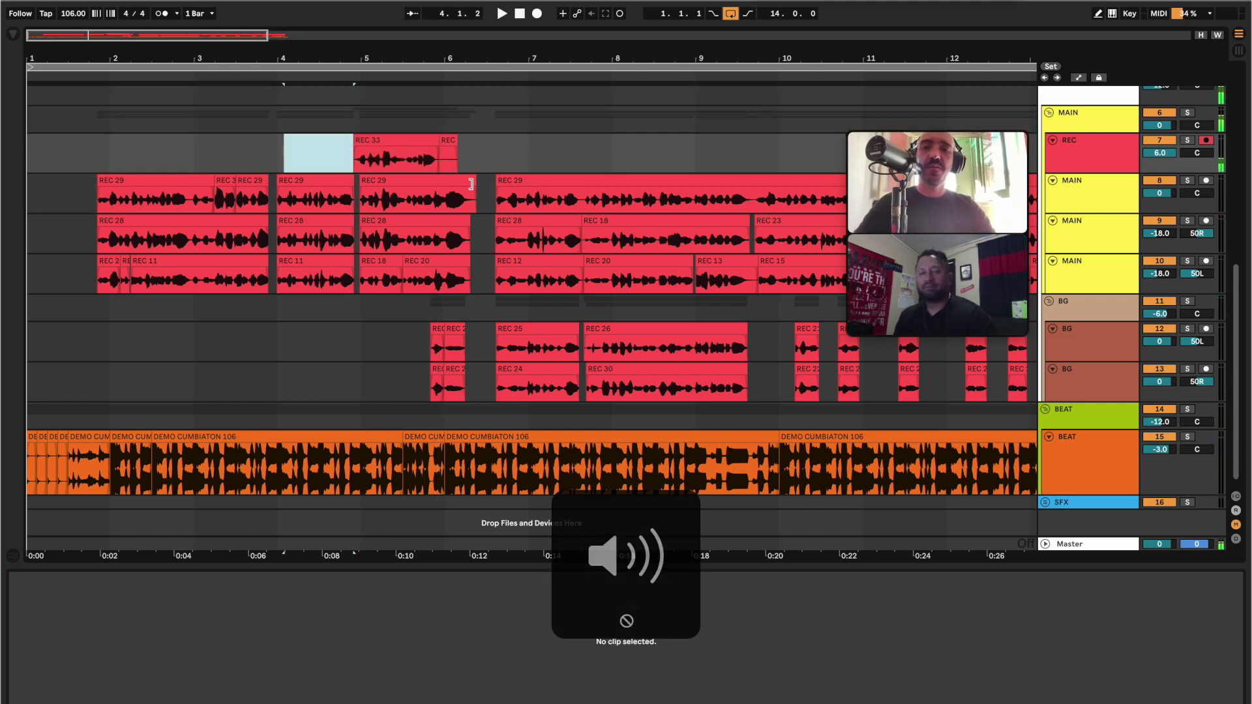
# Duplicate the two BG tracks to make room for additional background vocals.
pyautogui.click(1109, 326)
pyautogui.keyDown('shift'); pyautogui.click(1109, 377); pyautogui.keyUp('shift')
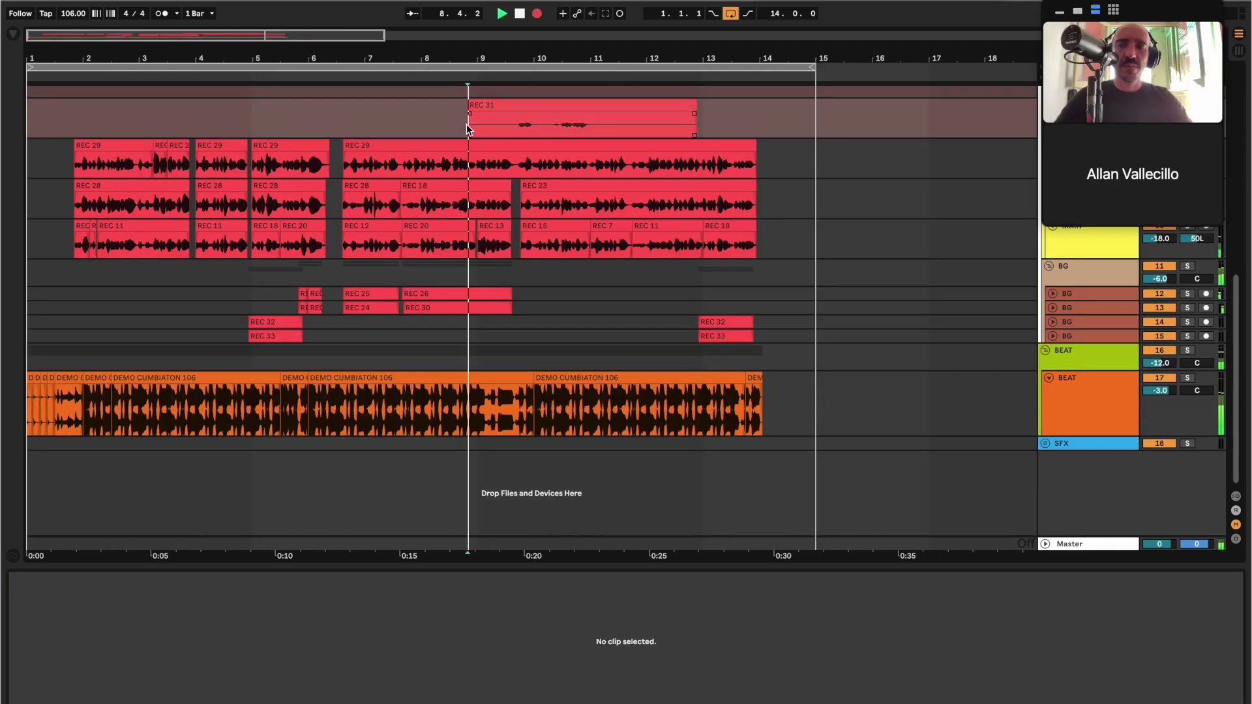
# Consult the lyrics in Pages while recording background vocals from shortly before bar 9, return to the project and stop recording.
pyautogui.press('super+Tab')
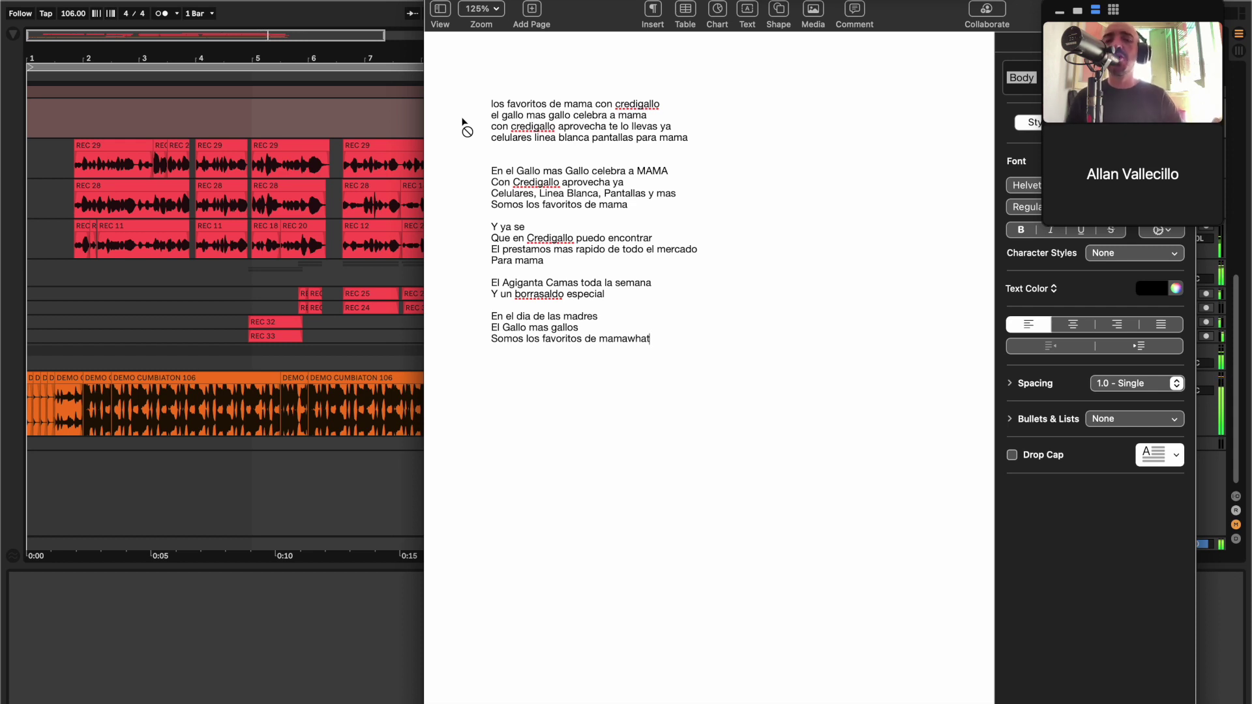
pyautogui.press('super+Tab')
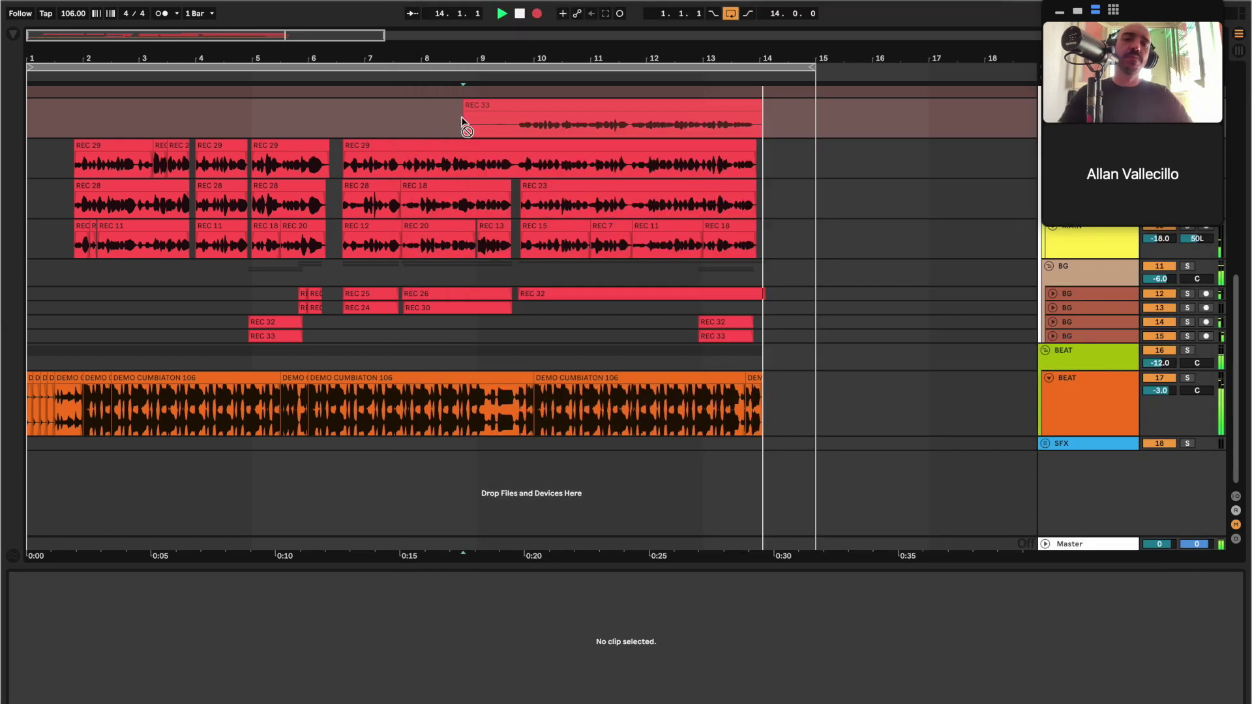
pyautogui.press('space')
# Delete the silent lead-in of the REC 33 take before about 9.3.4.
pyautogui.moveTo(518, 124); pyautogui.dragTo(327, 125)
pyautogui.press('Delete')
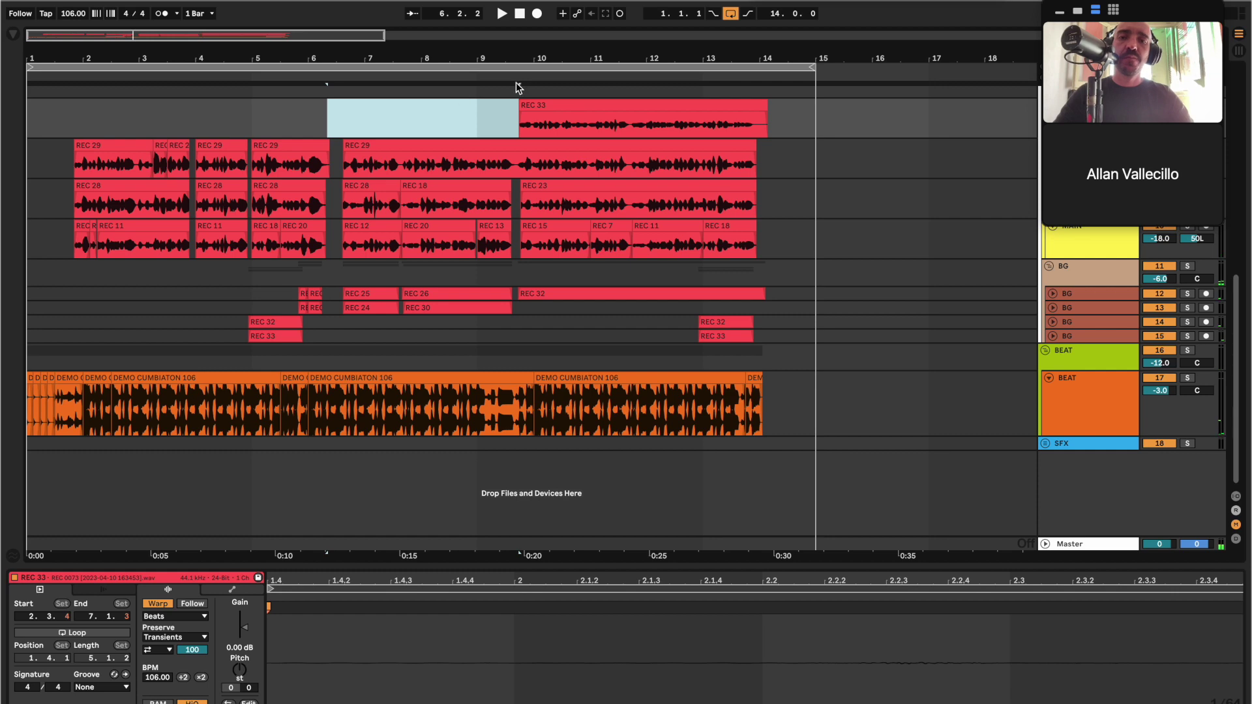
# Move the trimmed REC 33 take off the REC track onto the second BG track.
pyautogui.click(554, 111)
pyautogui.press('Delete')
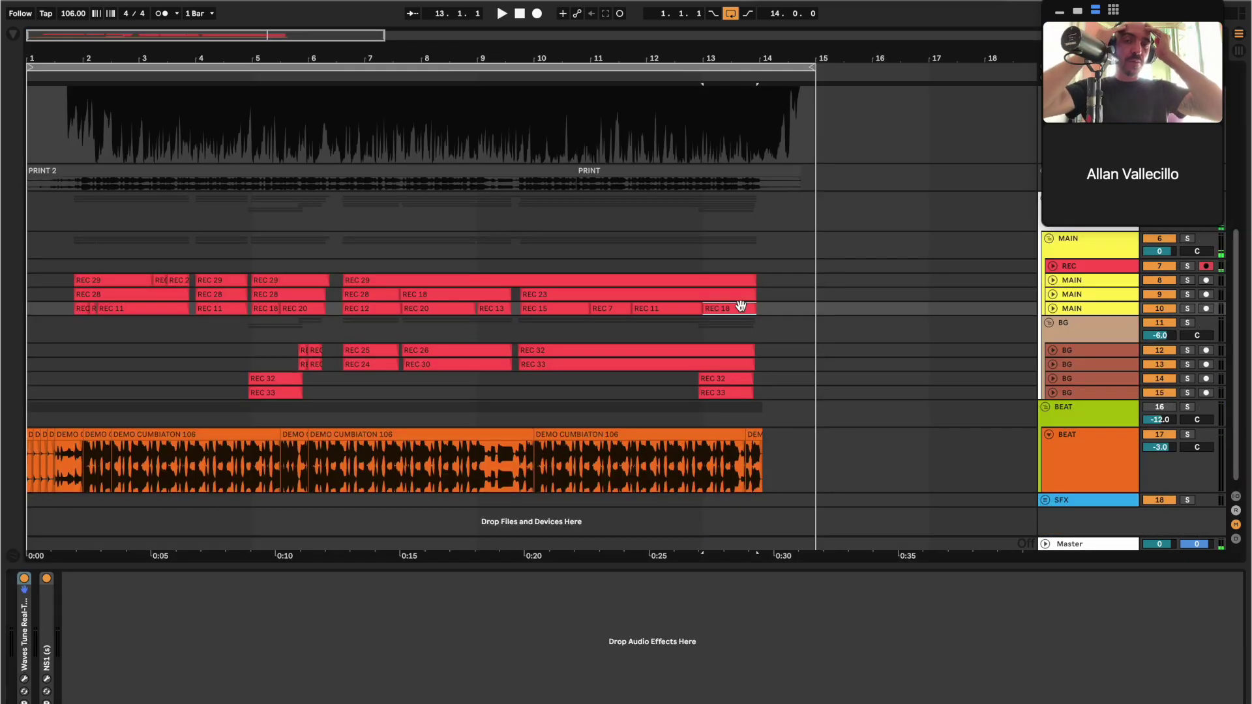
# Play back the layered vocals from just after bar 9, and again from shortly before the first vocal entry.
pyautogui.click(522, 324)
pyautogui.press('space')
pyautogui.click(486, 326)
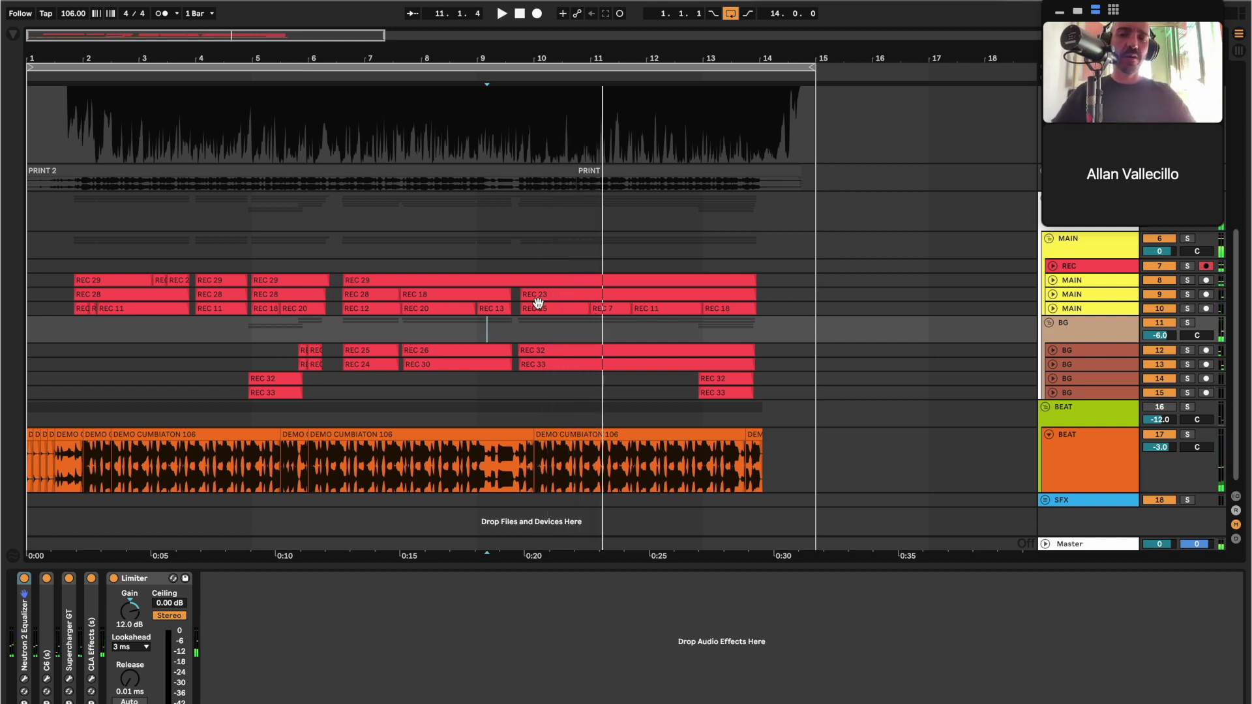
pyautogui.click(64, 252)
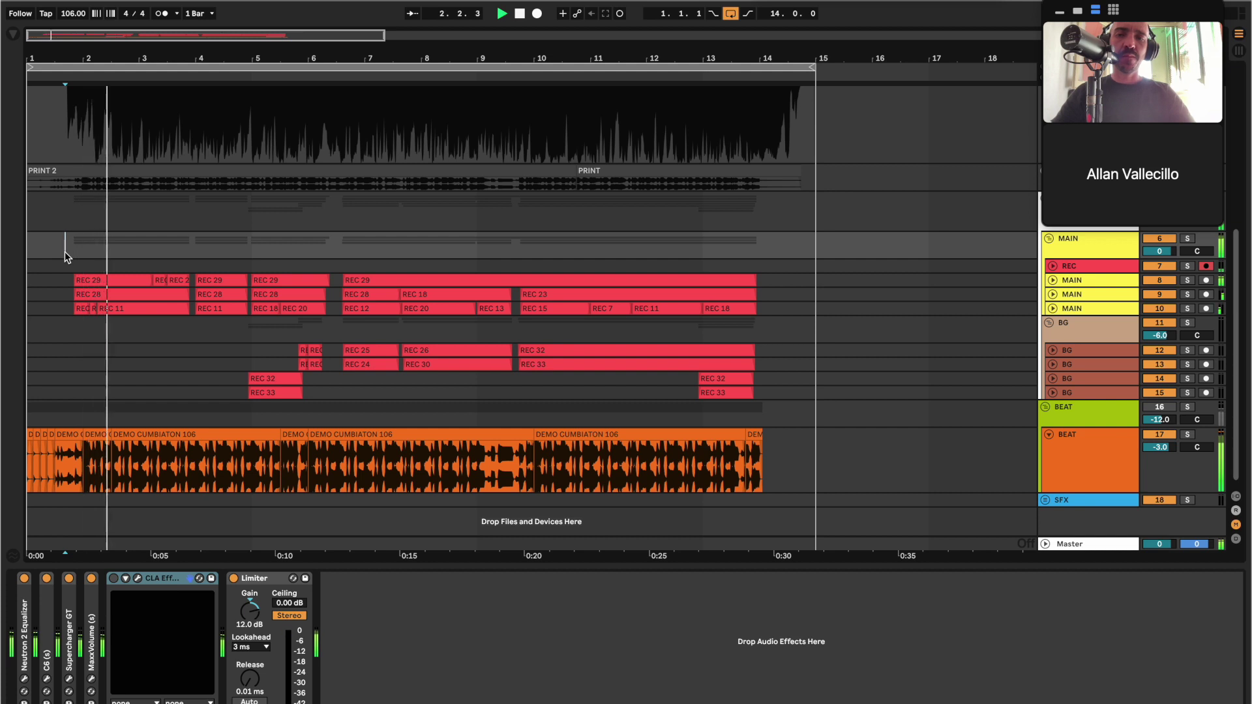
pyautogui.press('space')
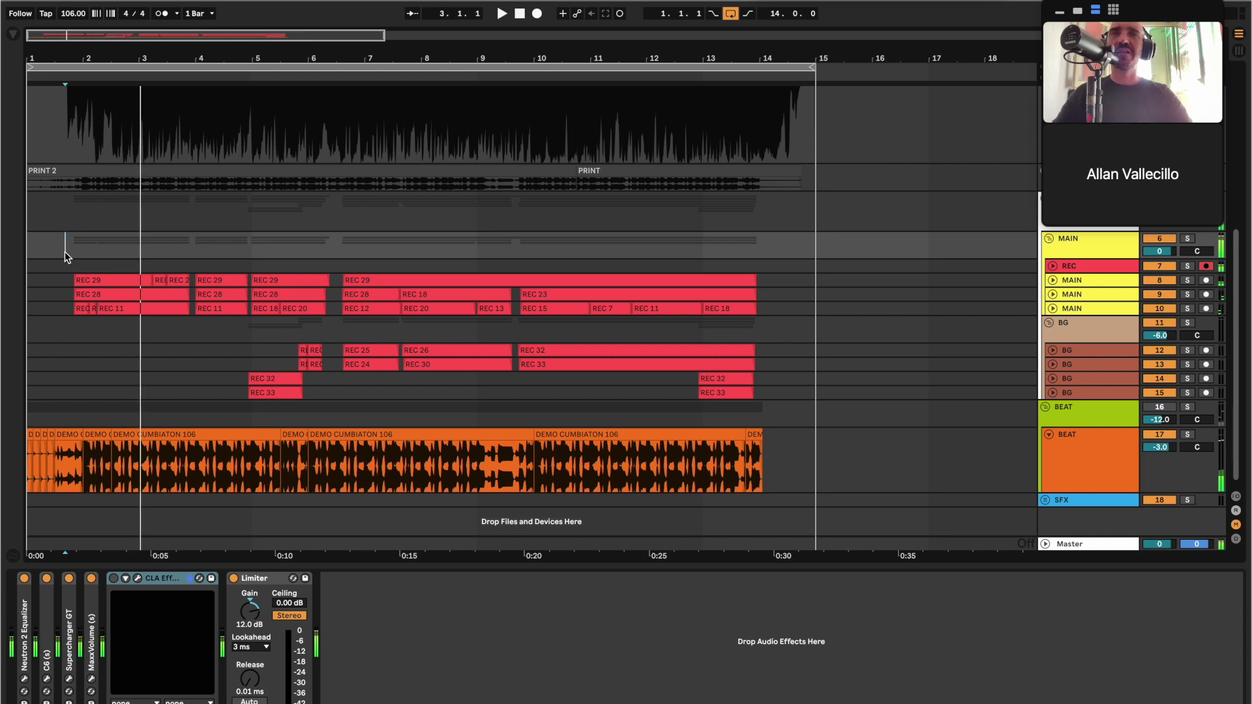
# Switch to the lyrics in Pages and bold "celebra a MAMA", "aprovecha ya" and "Pantallas y mas".
pyautogui.press('super+Tab')
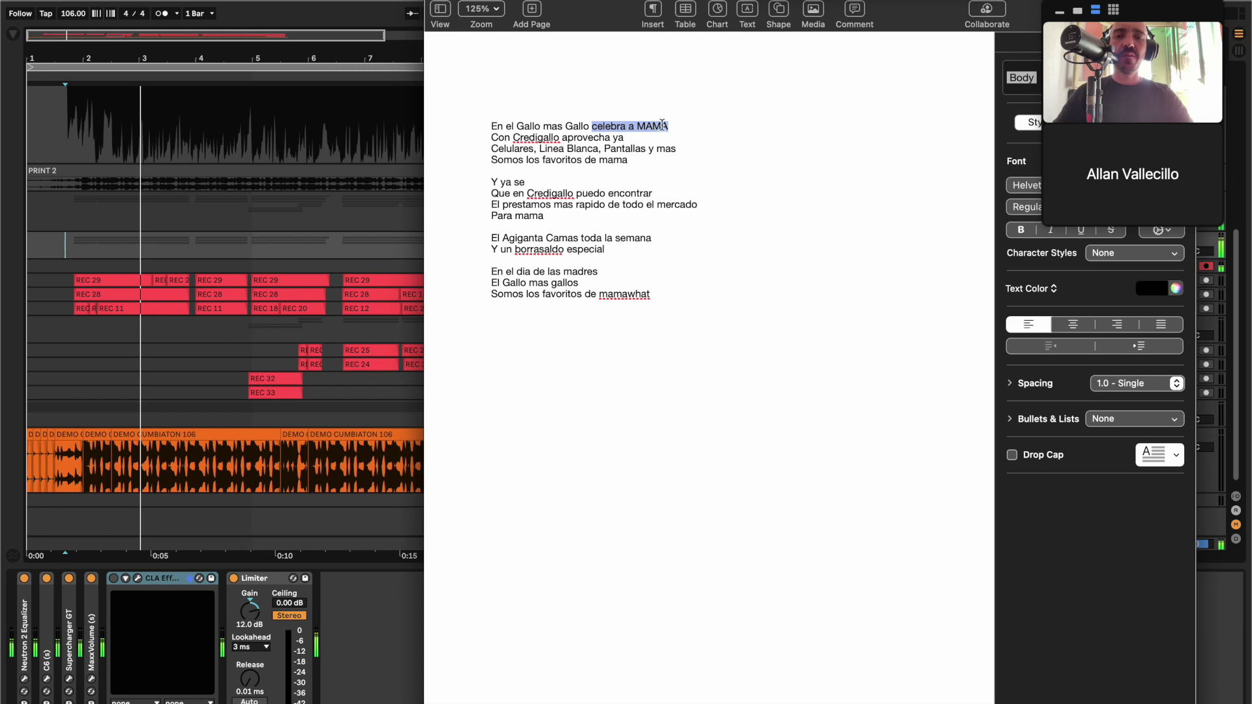
pyautogui.press('super+b')
pyautogui.click(645, 149)
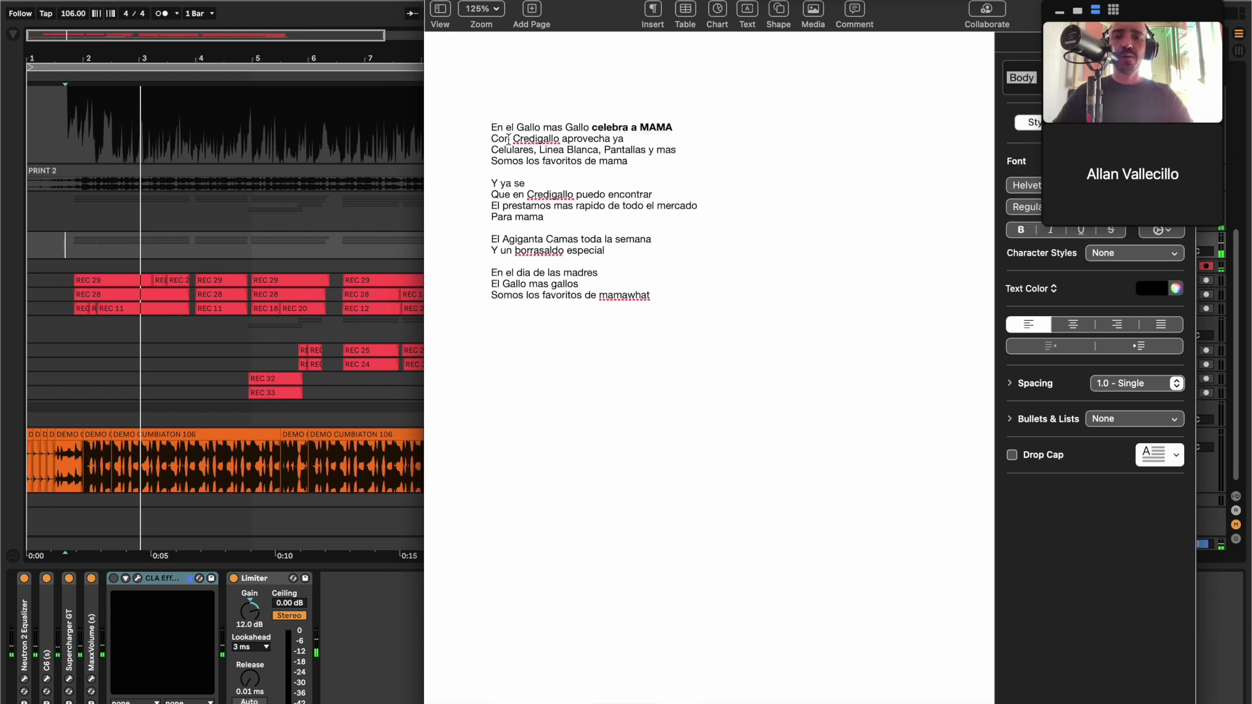
pyautogui.press('super+b')
pyautogui.click(643, 171)
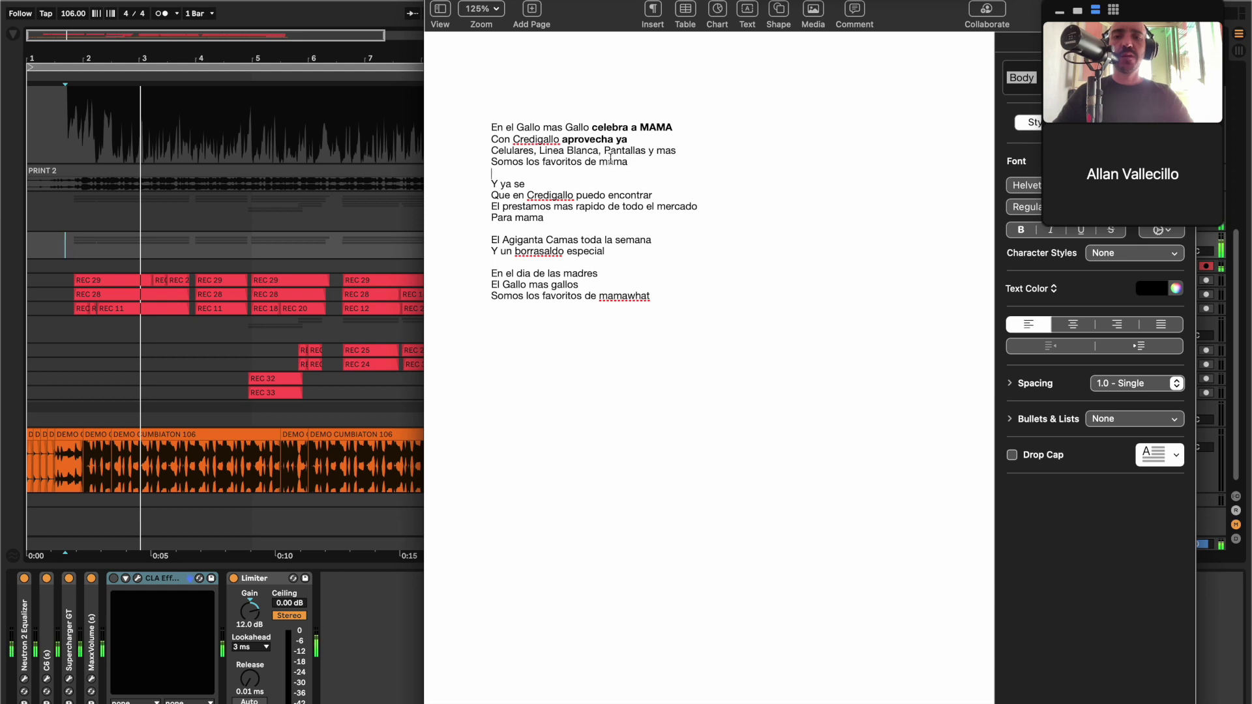
pyautogui.tripleClick(628, 154)
pyautogui.click(638, 155)
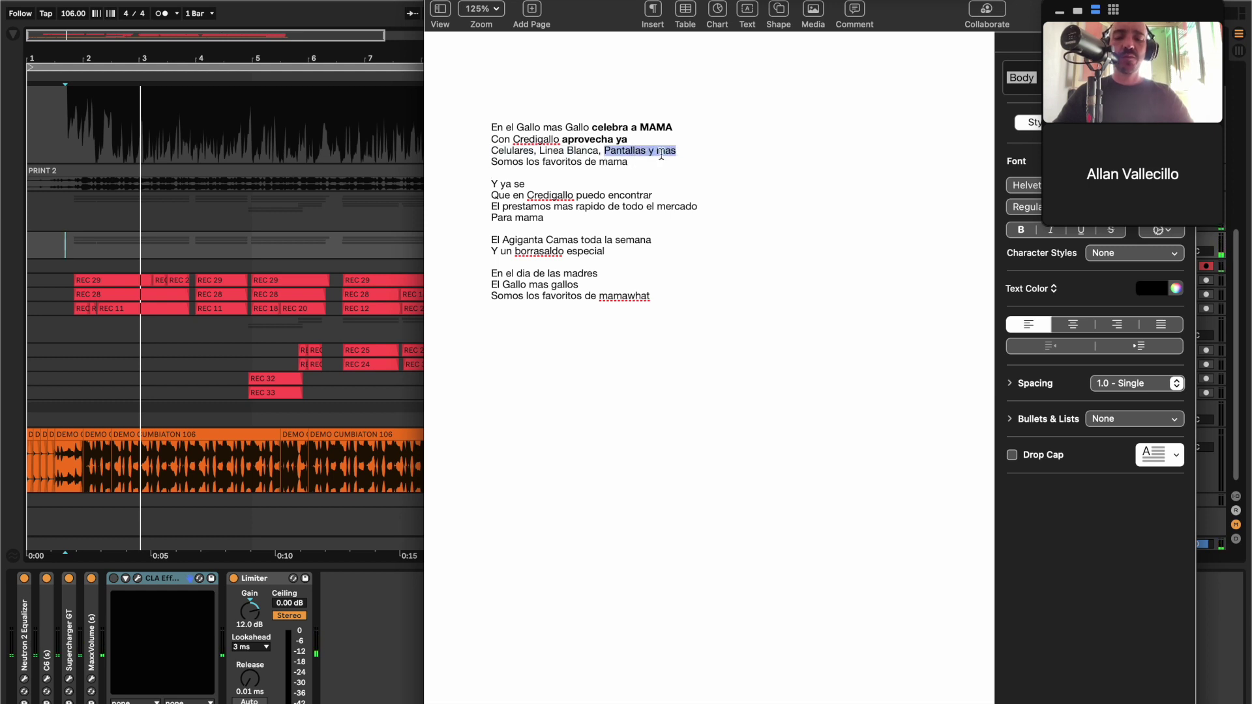
pyautogui.press('super+b')
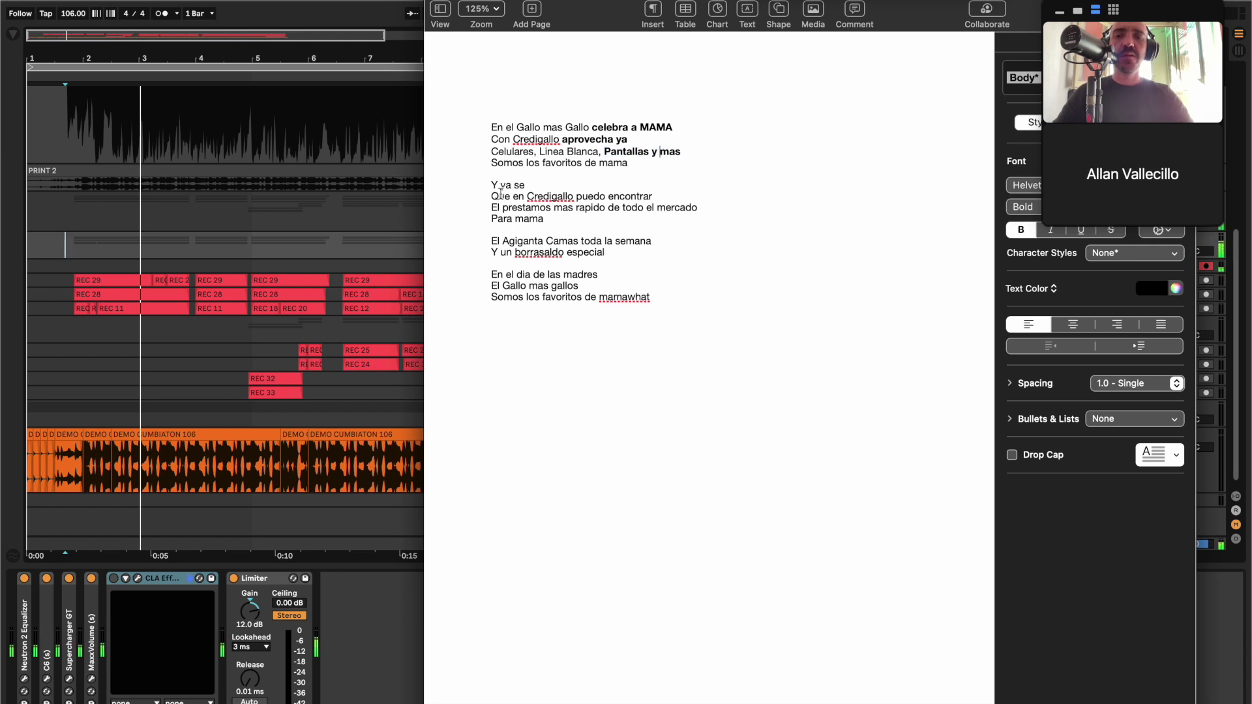
pyautogui.moveTo(558, 226); pyautogui.dragTo(487, 227)
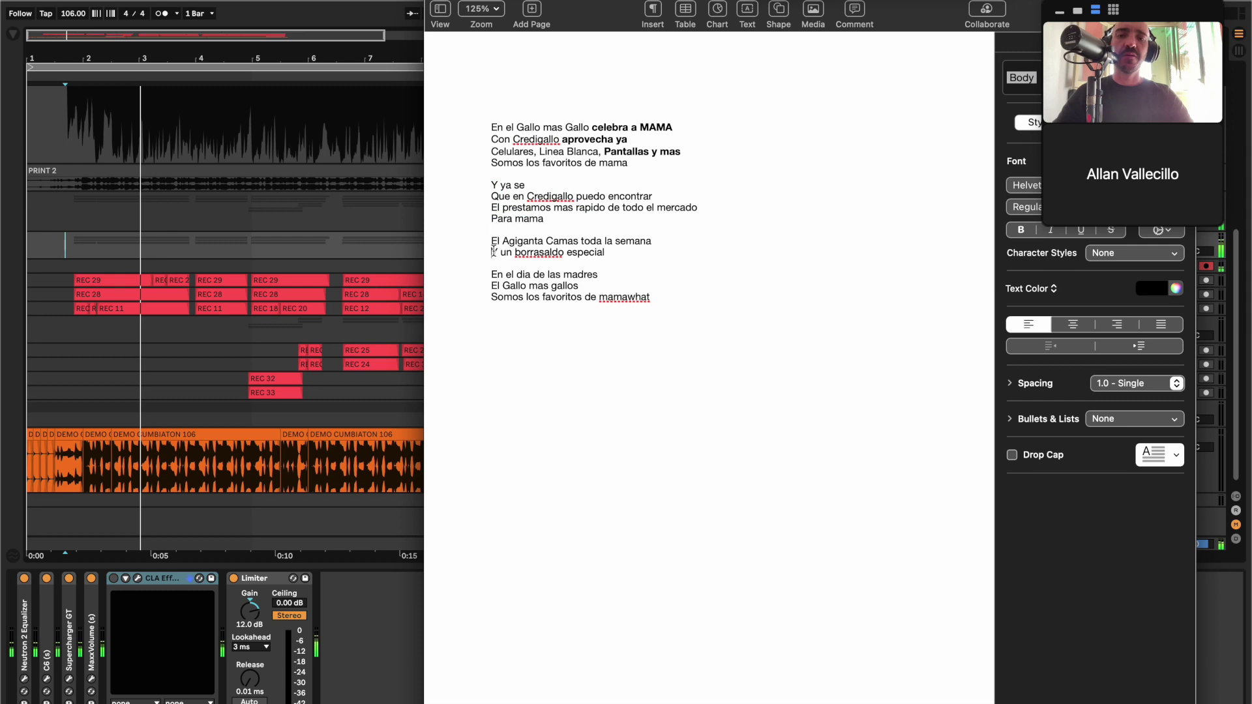
# Record background takes on the REC track from bar 1 while following the lyrics in Pages, return to the project and stop recording.
pyautogui.click(154, 267)
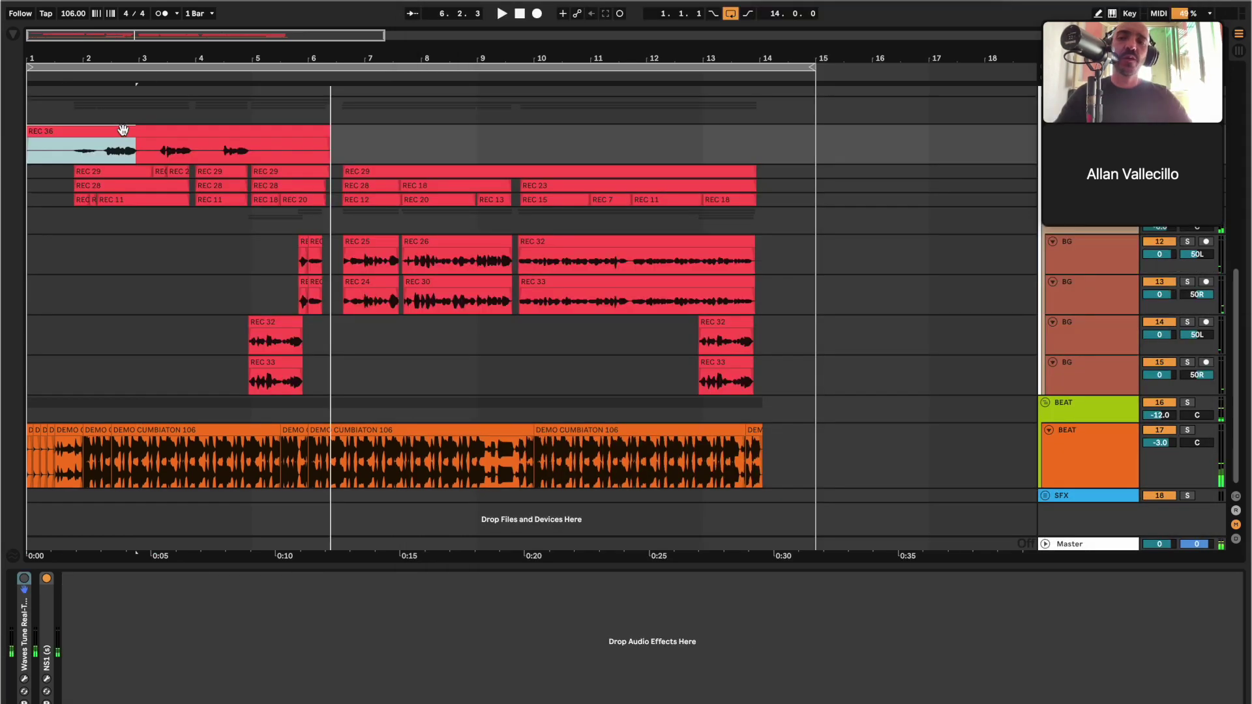
pyautogui.press('F9')
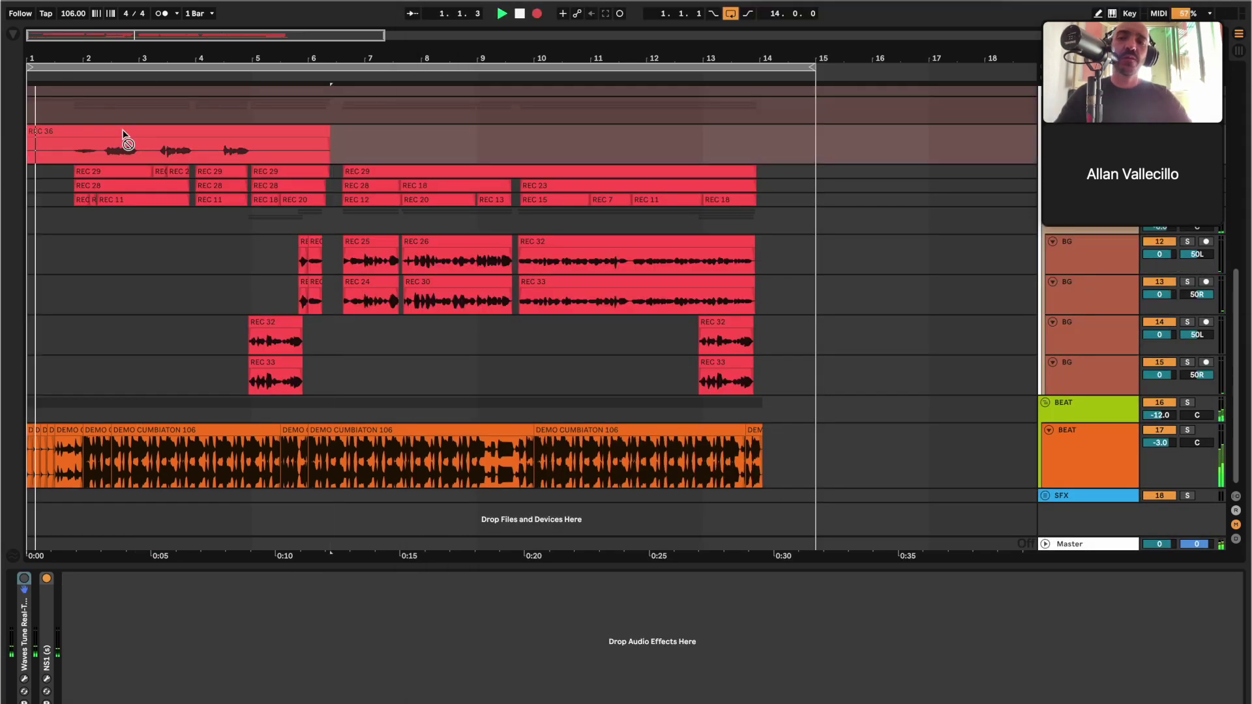
pyautogui.press('super+Tab')
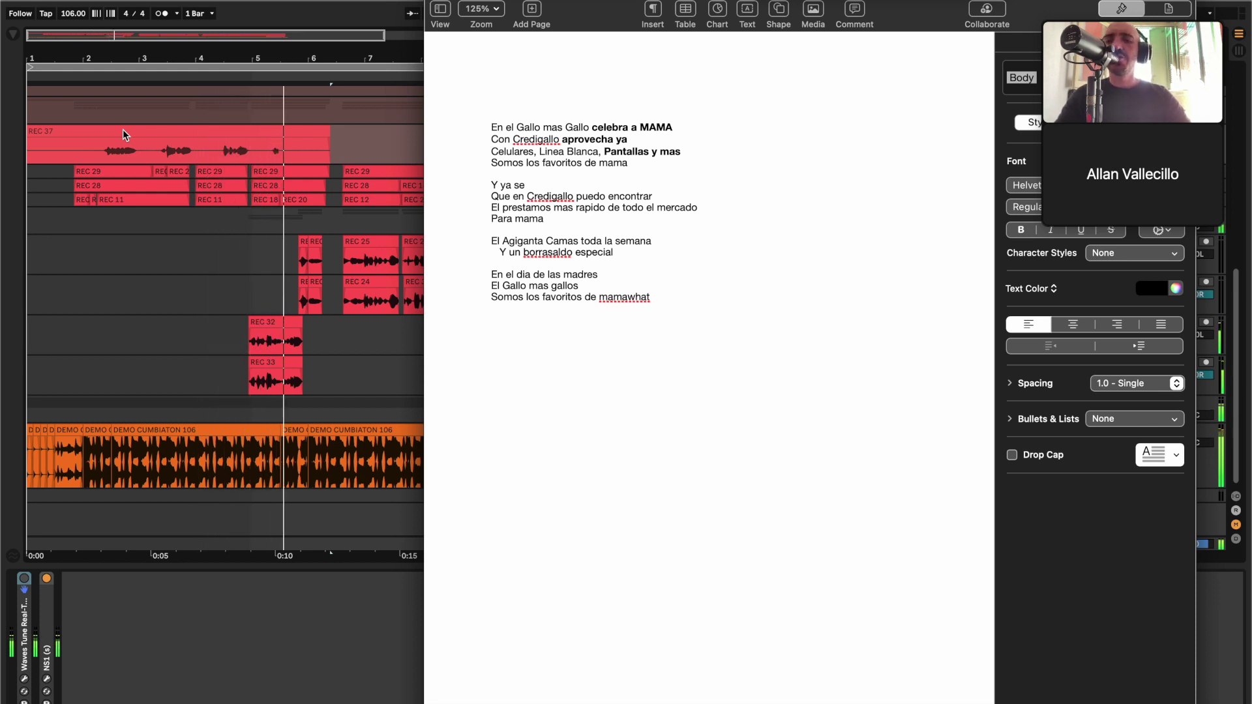
pyautogui.click(166, 127)
pyautogui.press('space')
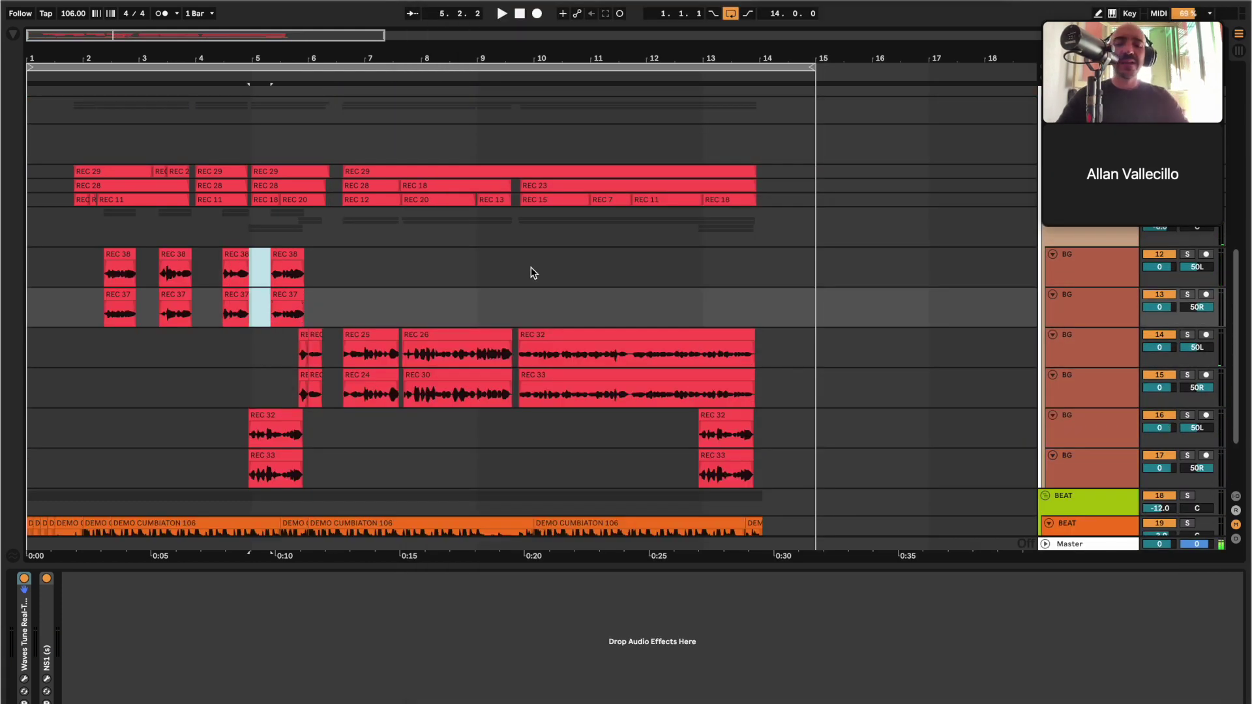
# Lower the gain of the eight stacked clips between about 4.2 and 6.1 on BG tracks 18 to 21 to -3.41 dB.
pyautogui.moveTo(1077, 95)
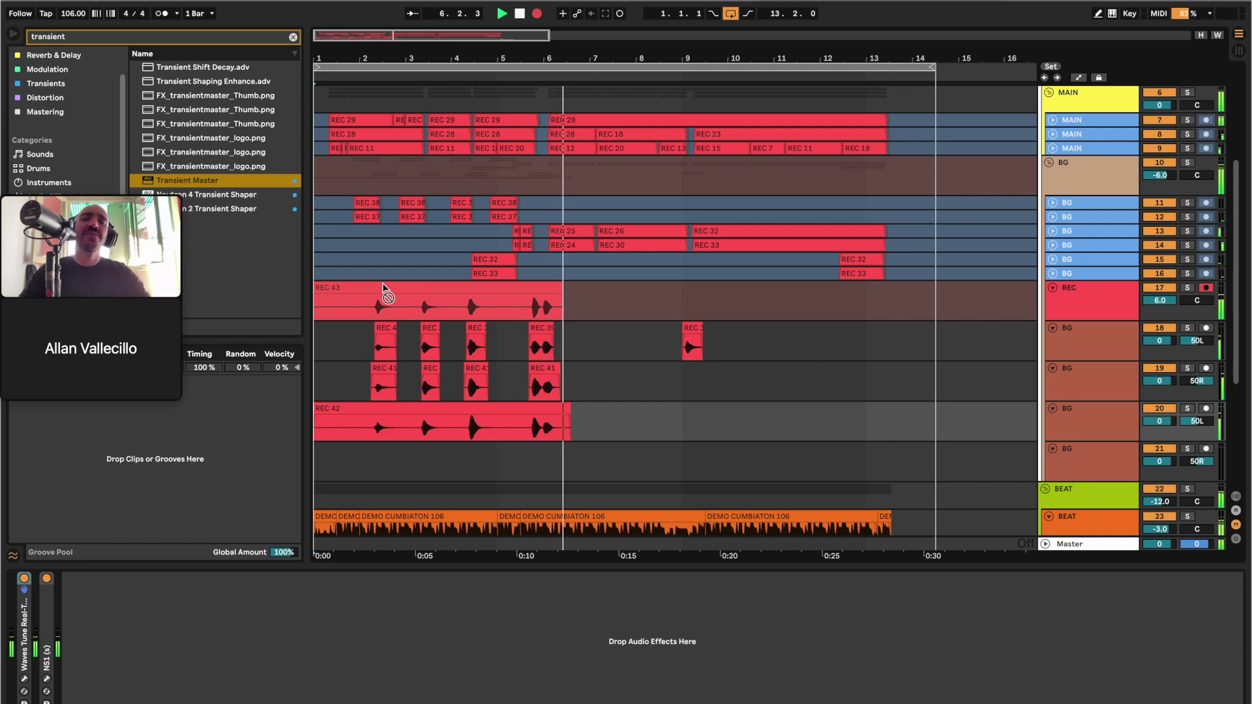
pyautogui.click(384, 287)
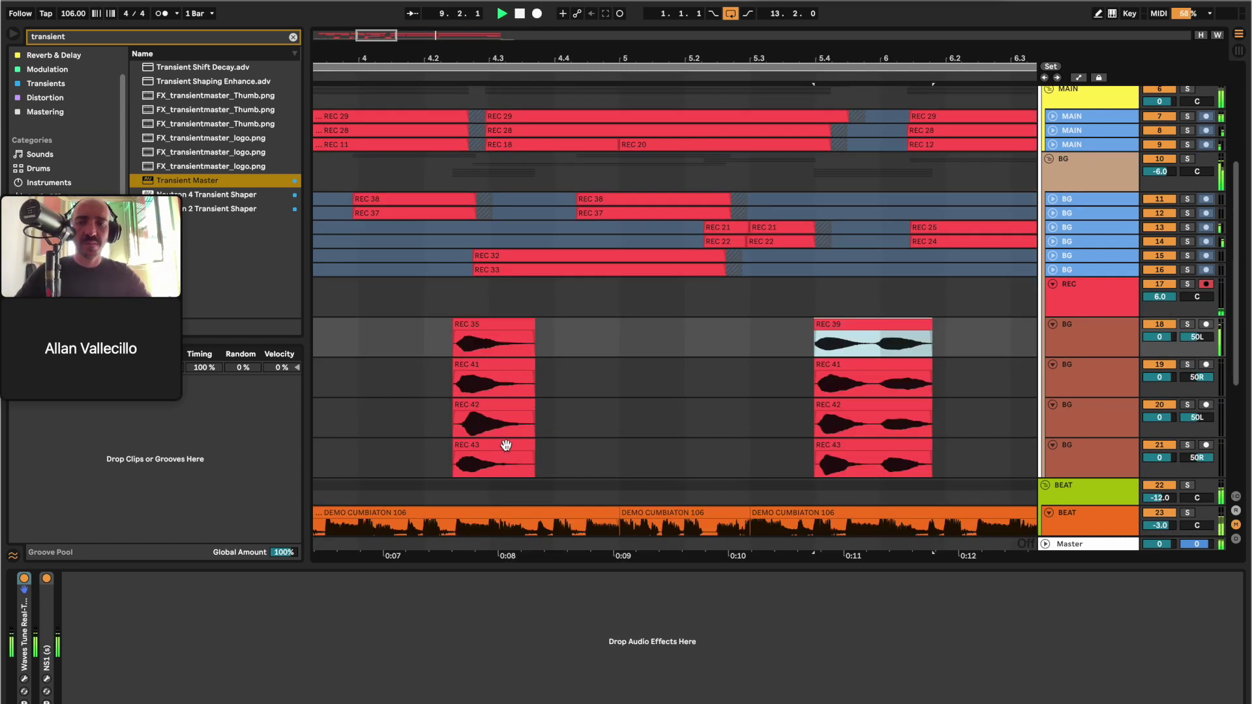
pyautogui.keyDown('shift'); pyautogui.click(507, 446); pyautogui.keyUp('shift')
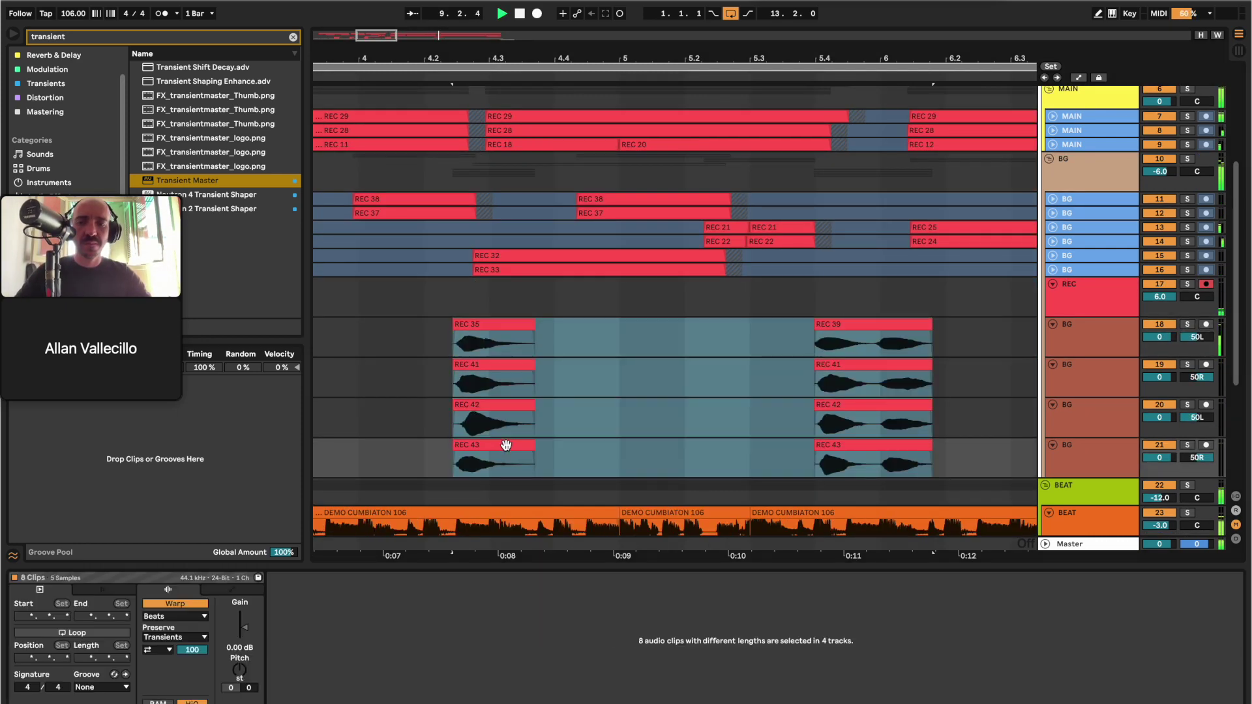
pyautogui.moveTo(244, 628); pyautogui.dragTo(244, 630)
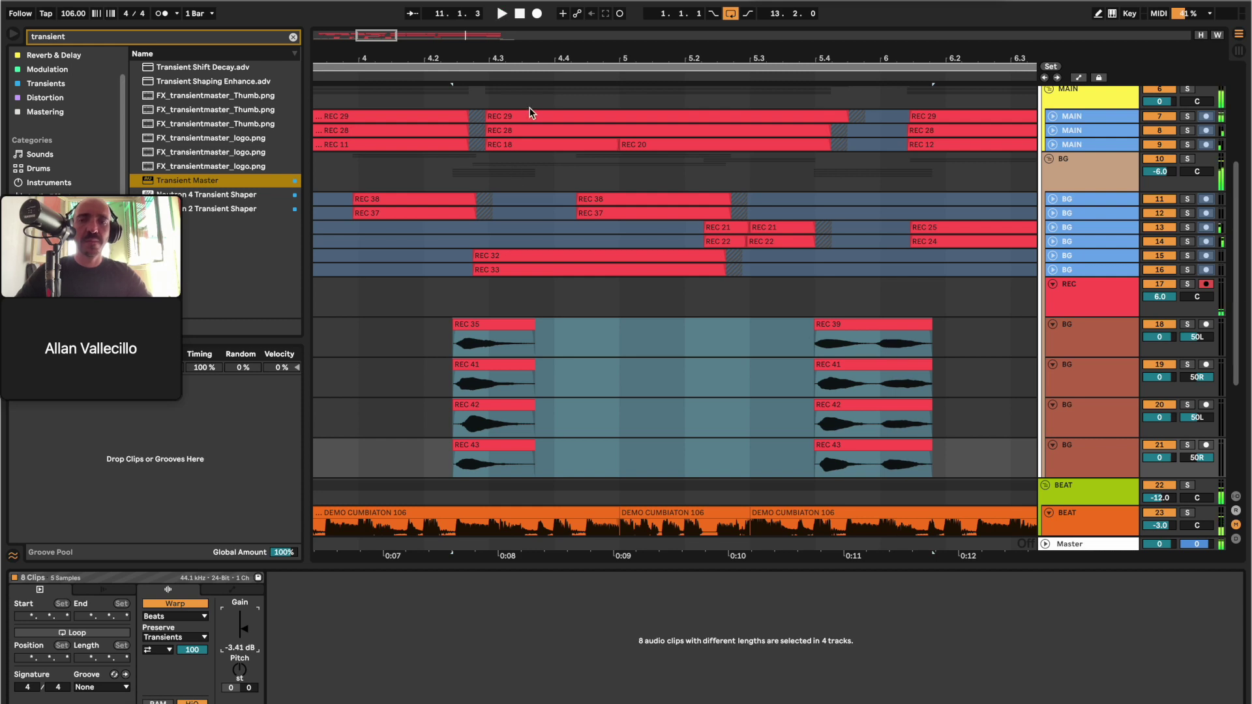
pyautogui.press('x')
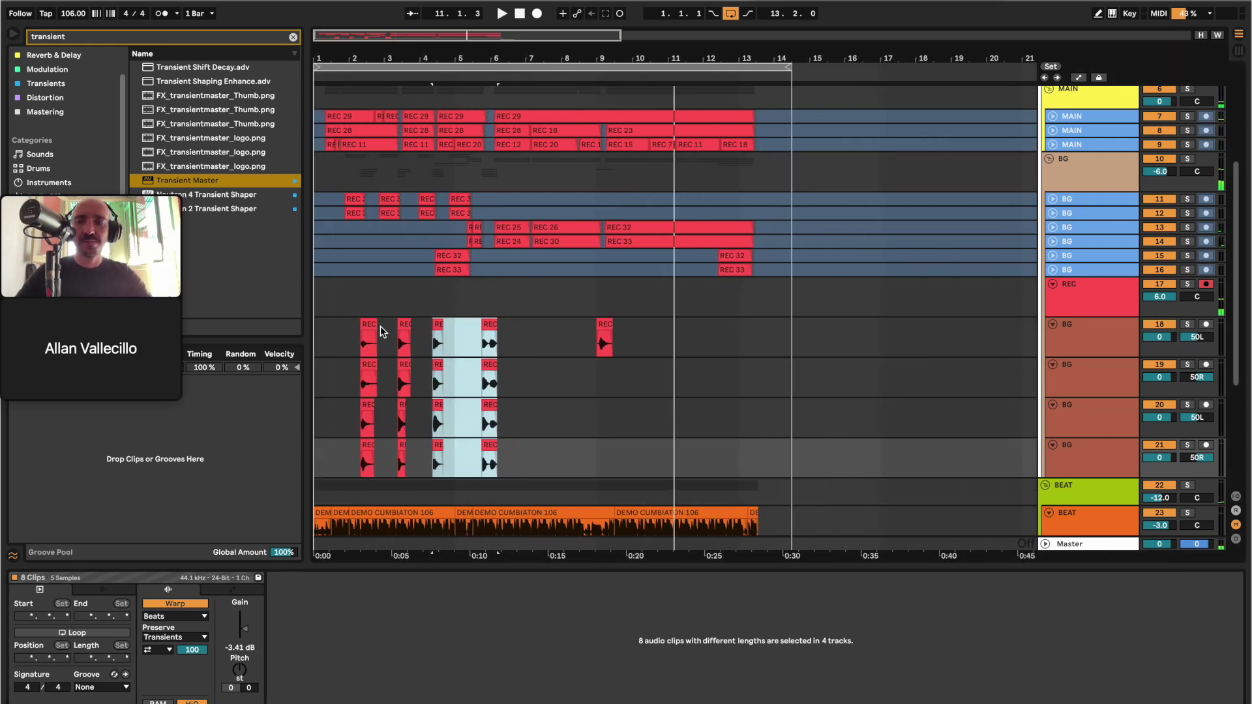
# Play back the short background stabs around bar 4 and the passage leading into bar 9.
pyautogui.click(401, 336)
pyautogui.click(440, 336)
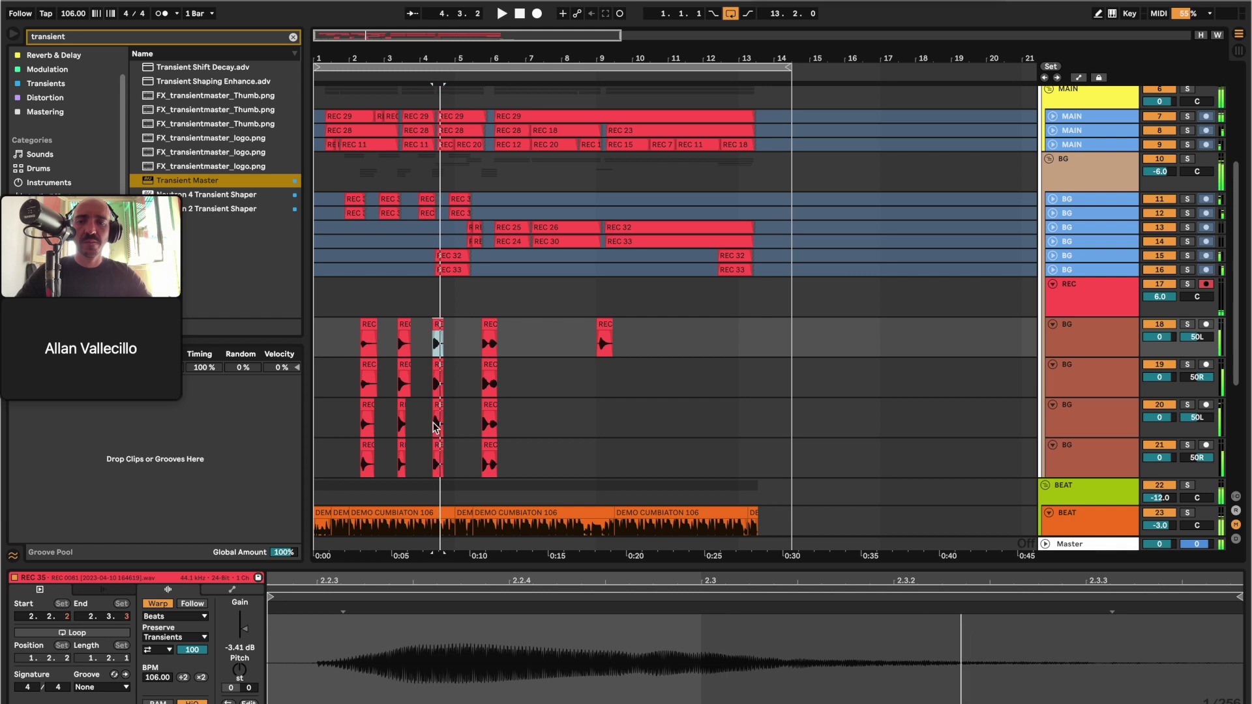
pyautogui.click(589, 344)
pyautogui.press('space')
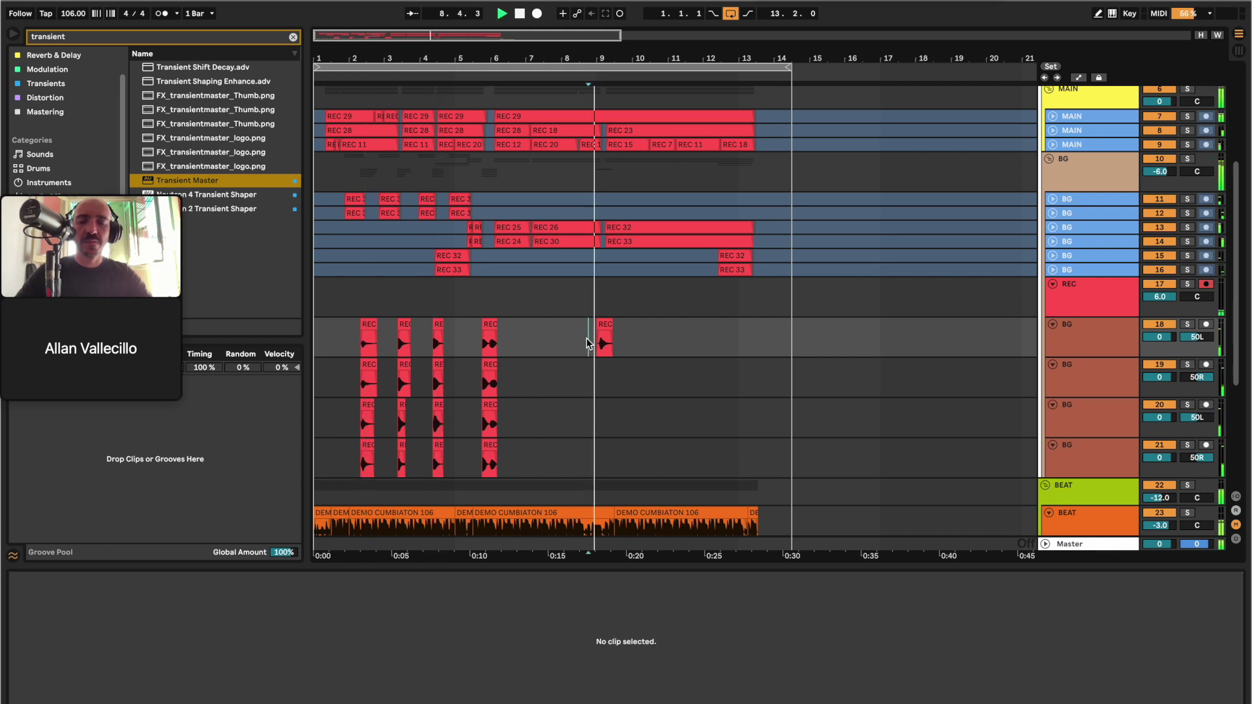
pyautogui.click(437, 339)
pyautogui.press('space')
# Copy the four stacked clips near 3.2 to shortly after bar 9 and delete the leftover fragment ahead of REC 39.
pyautogui.moveTo(405, 328); pyautogui.dragTo(419, 463)
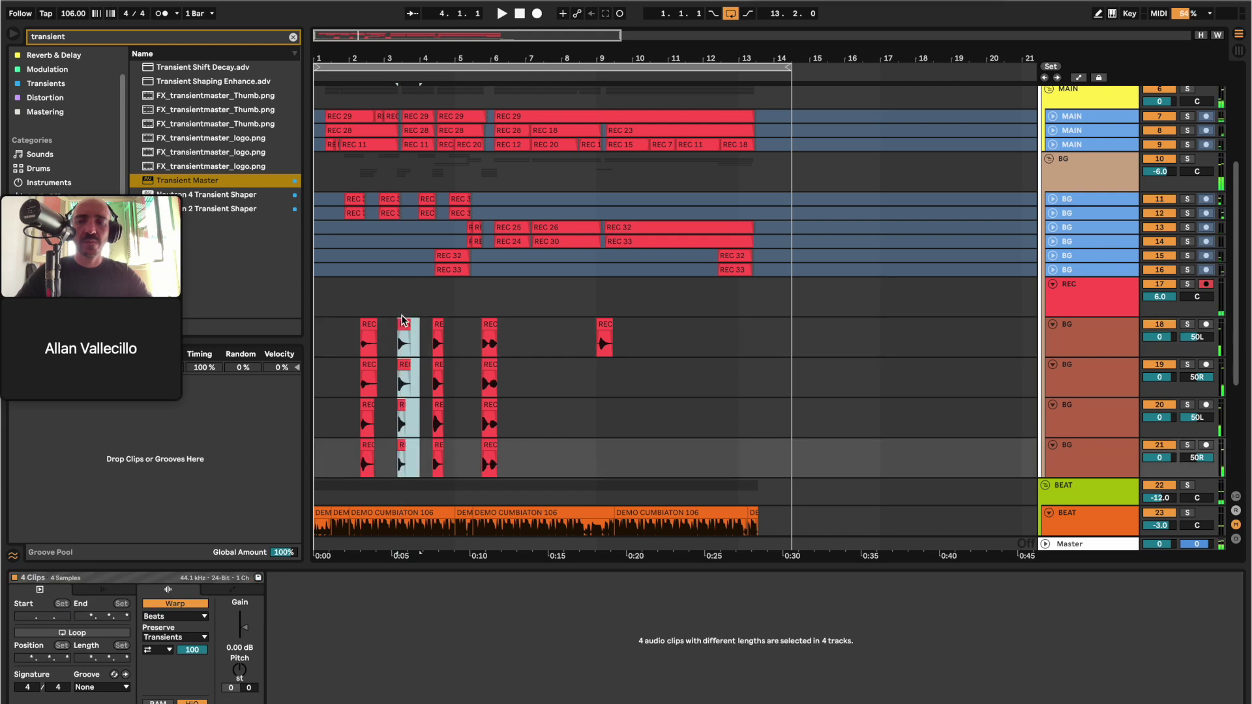
pyautogui.moveTo(404, 324); pyautogui.dragTo(607, 328)
pyautogui.click(587, 330)
pyautogui.press('space')
pyautogui.moveTo(607, 57); pyautogui.dragTo(605, 315)
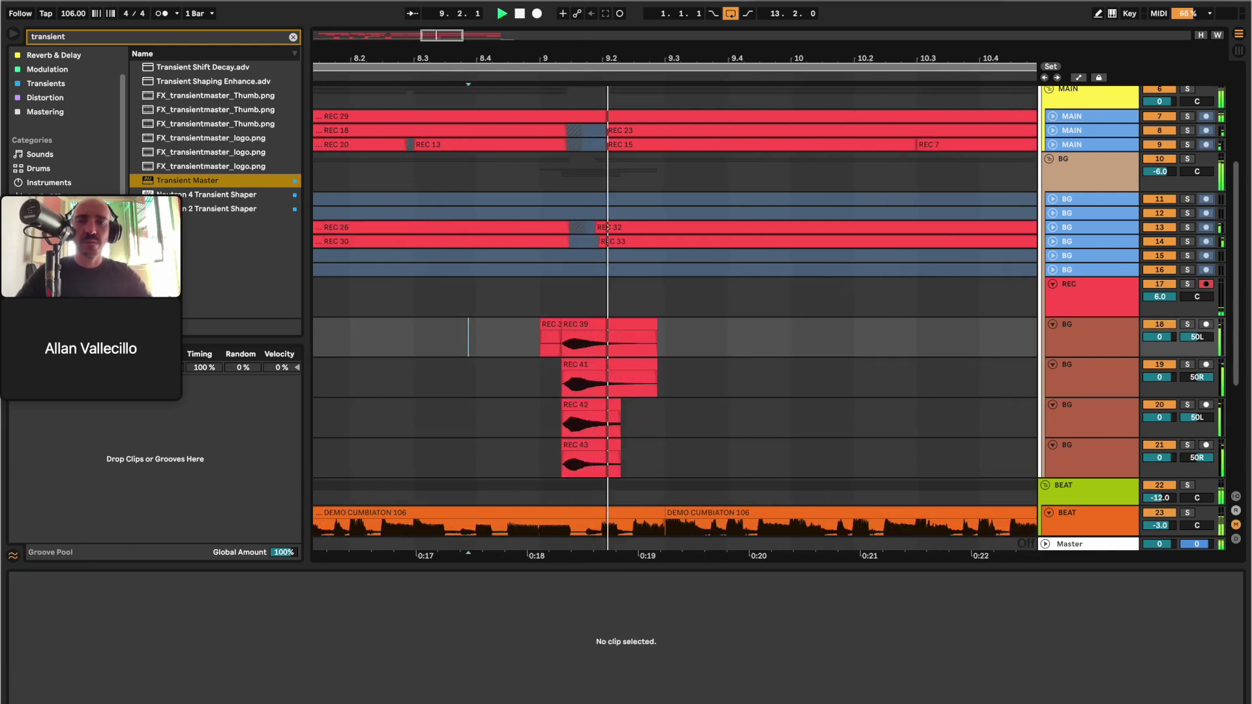
pyautogui.click(551, 324)
pyautogui.press('Delete')
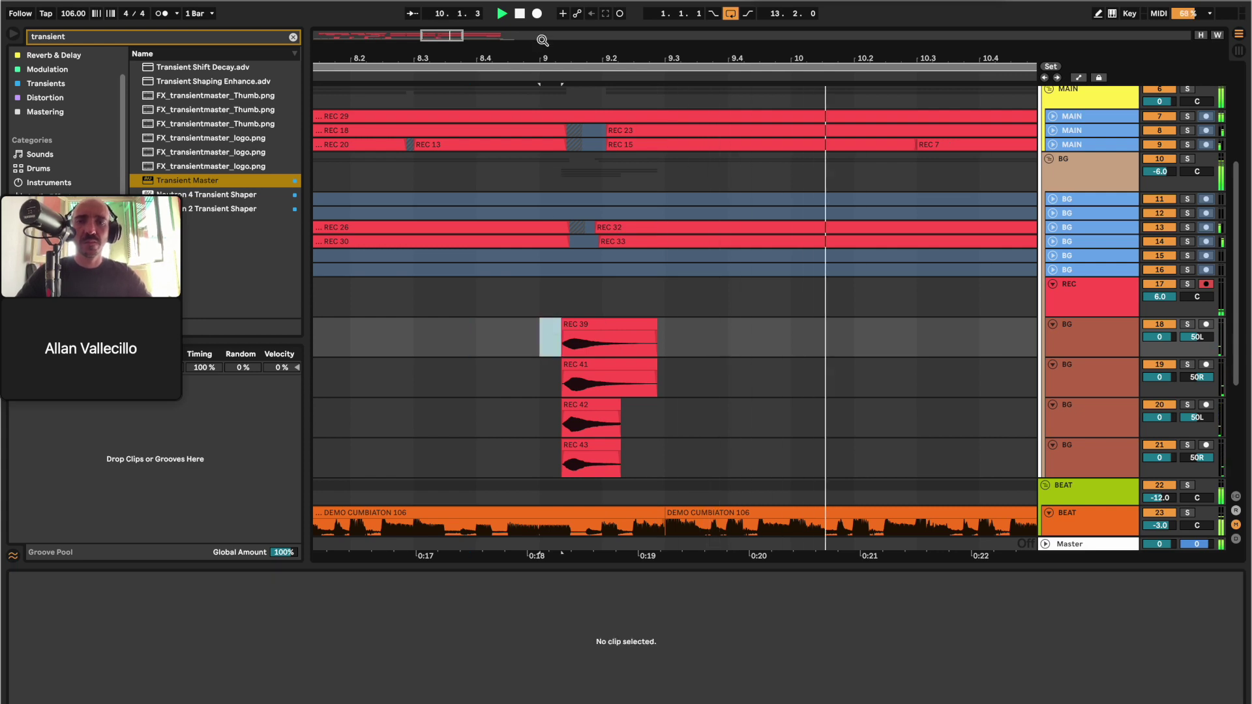
# Record two background takes on the REC track starting shortly before bar 9.
pyautogui.scroll(3, 569, 123)
pyautogui.click(437, 333)
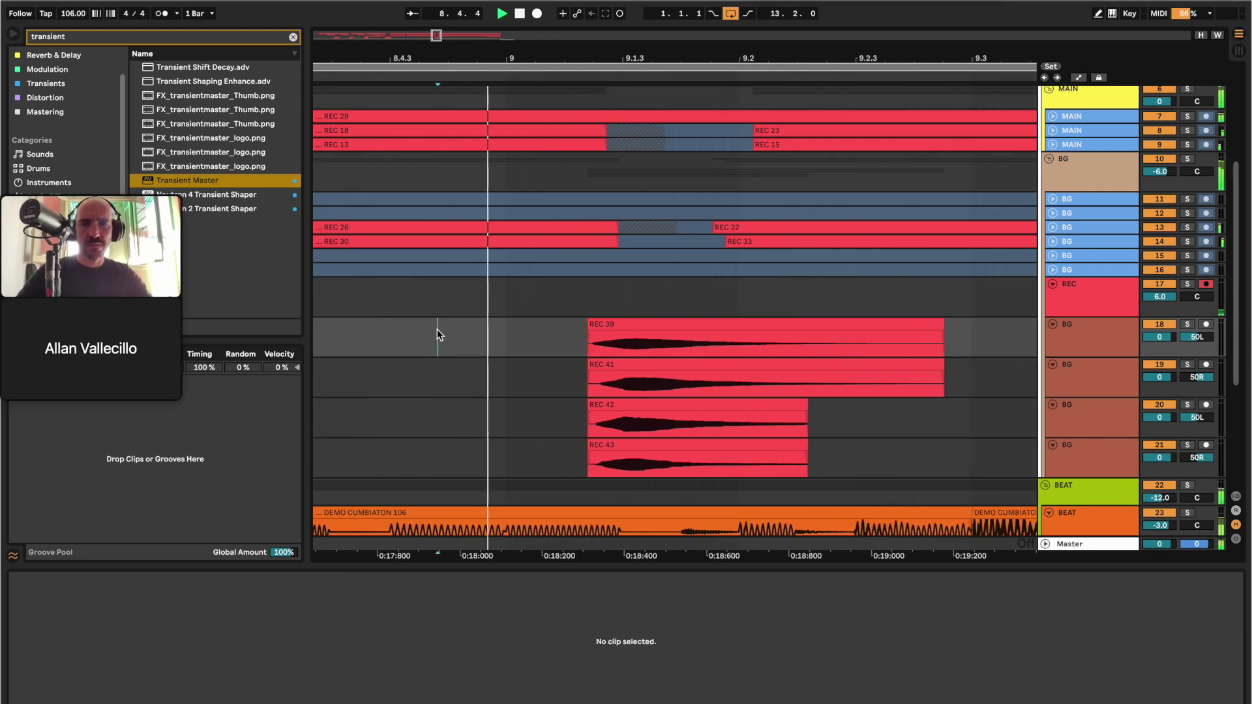
pyautogui.press('F9')
pyautogui.moveTo(419, 57)
pyautogui.mouseDown()
pyautogui.moveTo(419, 19)
pyautogui.moveTo(419, 56)
pyautogui.mouseUp()
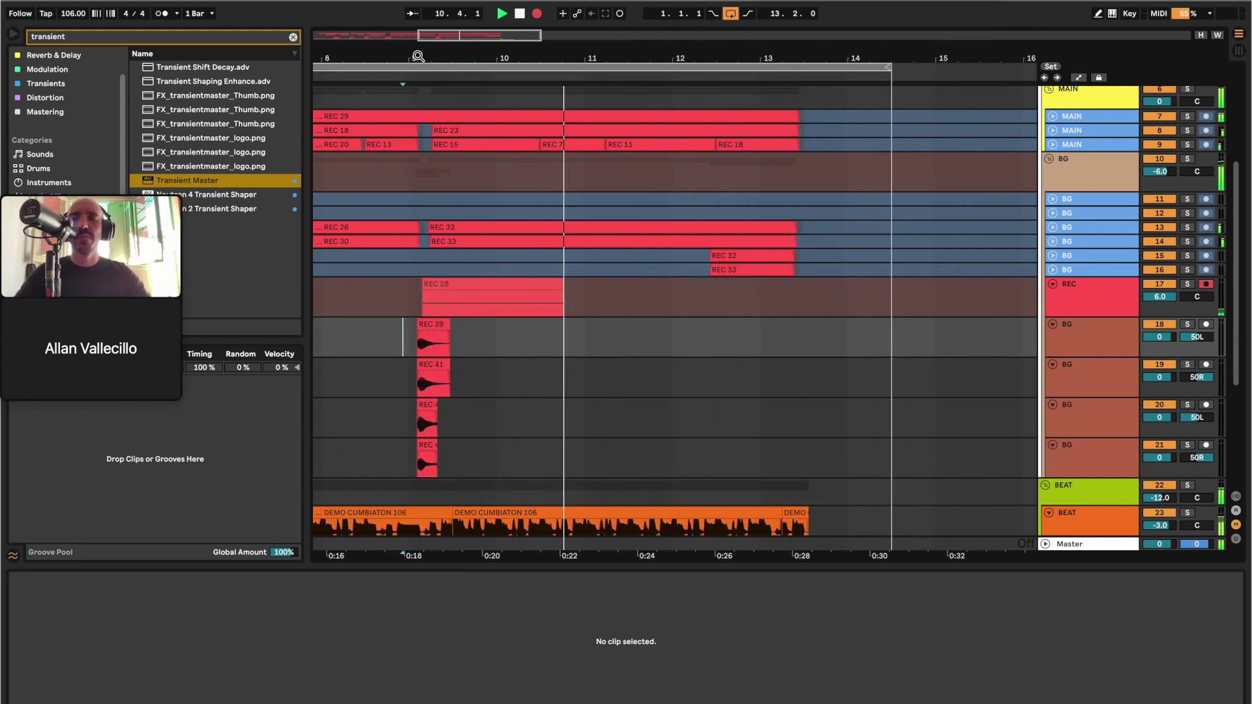
pyautogui.press('space')
pyautogui.press('F9')
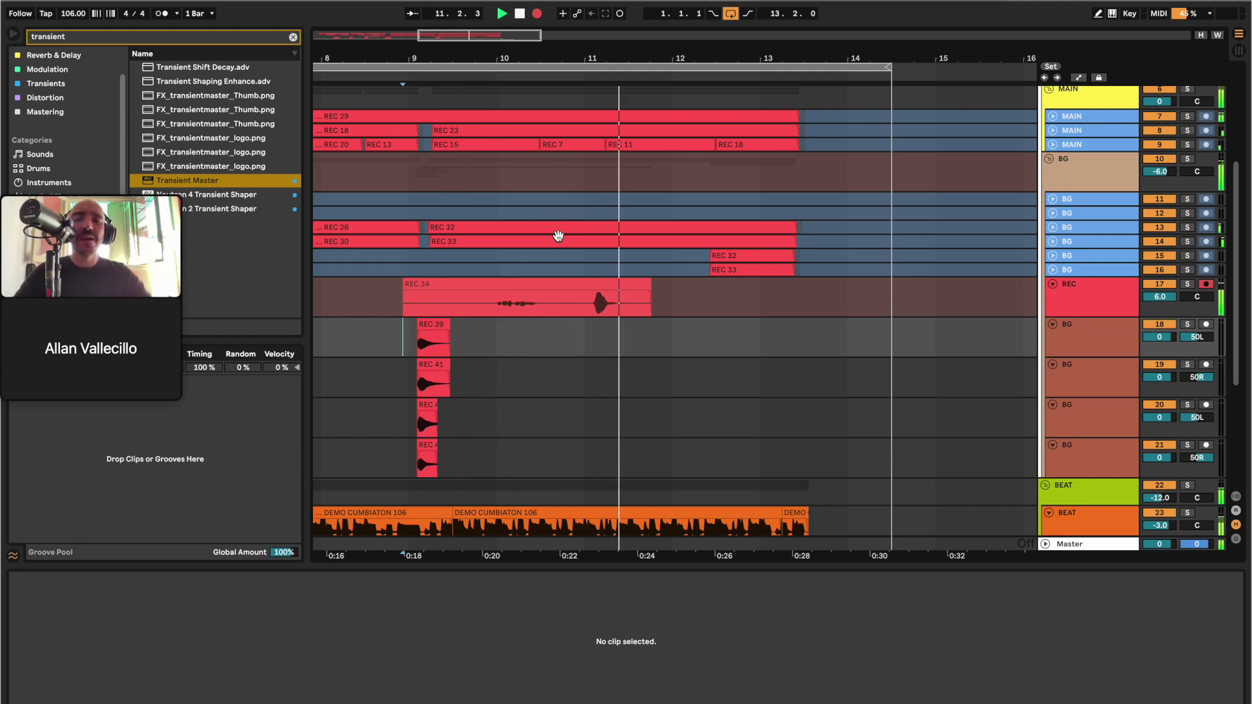
pyautogui.press('space')
# Record two more background takes on the REC track from about 10.2.
pyautogui.click(528, 295)
pyautogui.press('F9')
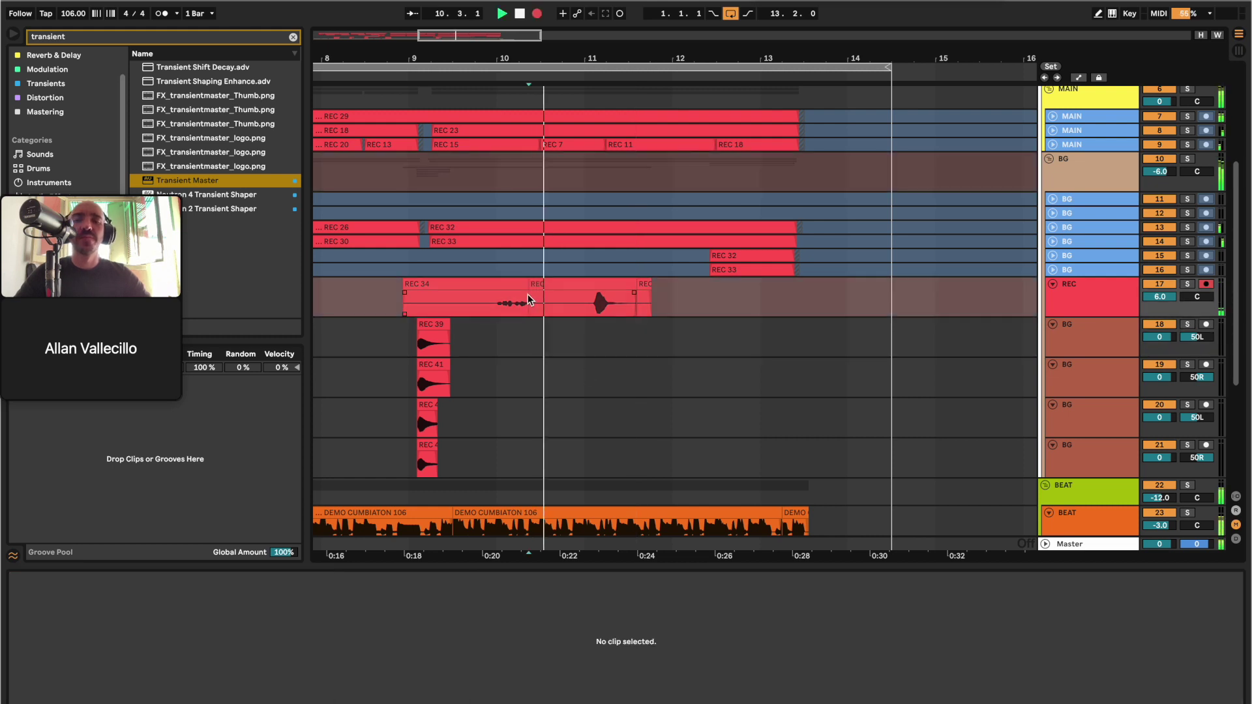
pyautogui.press('space')
pyautogui.click(530, 296)
pyautogui.press('F9')
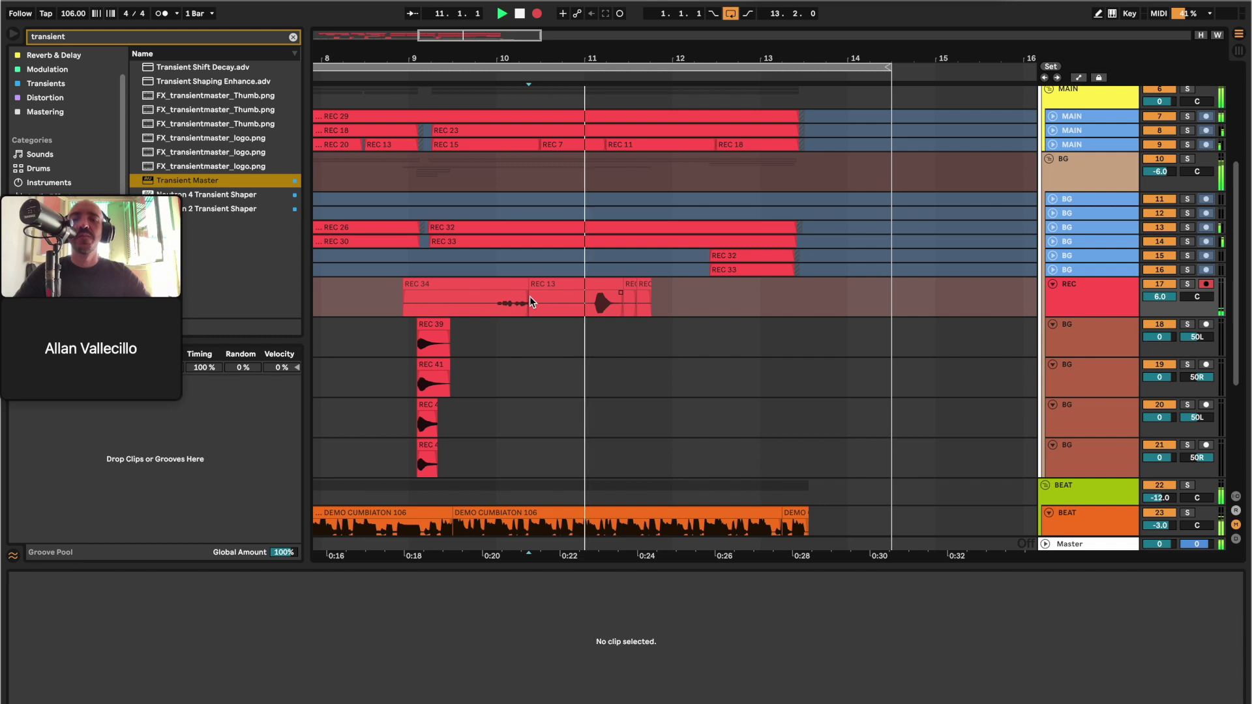
pyautogui.press('space')
# Cut the recorded section between about 11.1 and 11.4 from the REC track and paste it onto BG tracks 18 to 21.
pyautogui.moveTo(595, 312); pyautogui.dragTo(659, 311)
pyautogui.press('Delete')
pyautogui.press('Down')
pyautogui.press('Down')
pyautogui.press('Up')
pyautogui.hotkey('ctrl', 'v')
pyautogui.press('Down')
pyautogui.hotkey('ctrl', 'v')
pyautogui.press('Down')
pyautogui.hotkey('ctrl', 'v')
pyautogui.press('Down')
pyautogui.hotkey('ctrl', 'v')
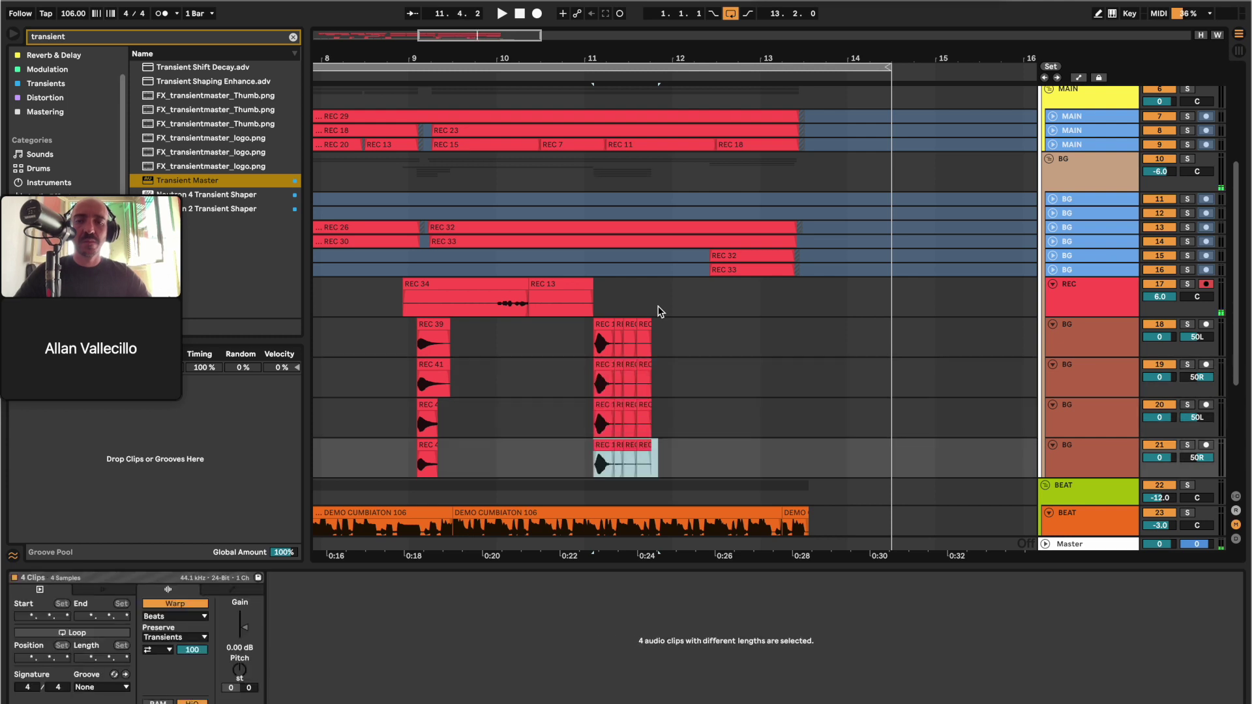
# Bring forward a different take on each BG track near bar 11, including REC 28, REC 34 and REC 12, and delete the tails after about 11.2.
pyautogui.click(646, 320)
pyautogui.moveTo(632, 326); pyautogui.dragTo(565, 326)
pyautogui.moveTo(625, 367); pyautogui.dragTo(582, 407)
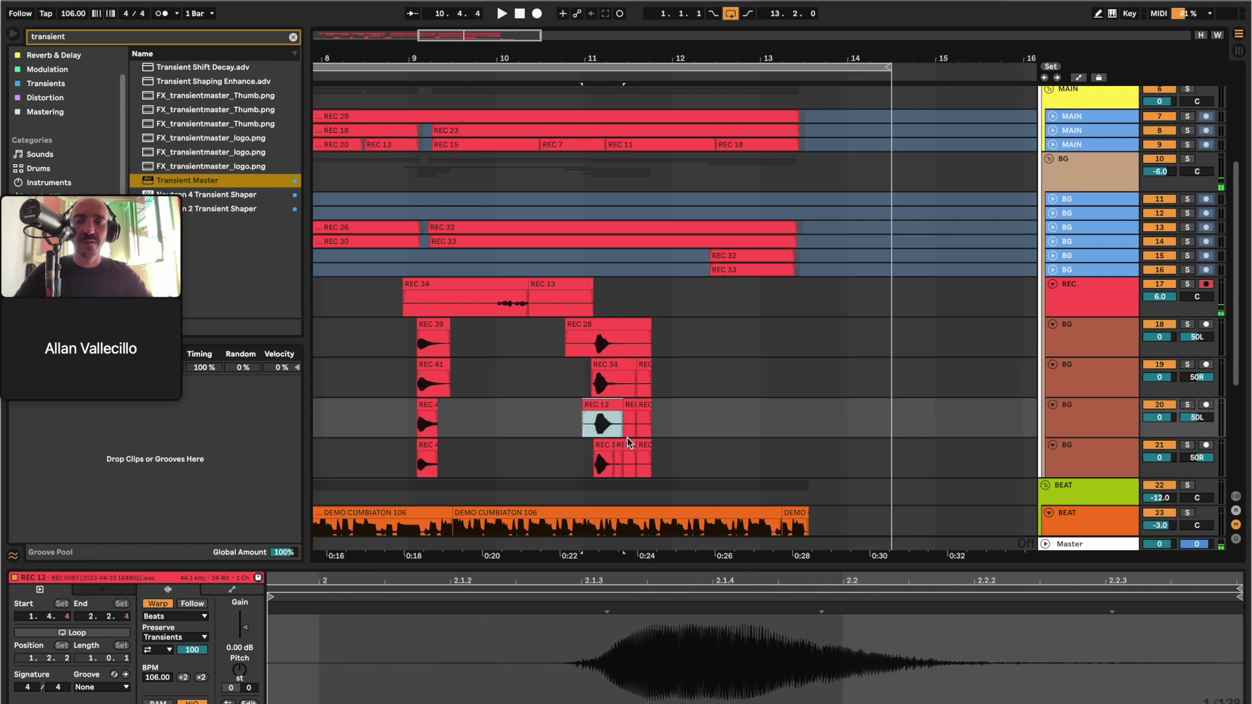
pyautogui.click(644, 460)
pyautogui.moveTo(623, 345); pyautogui.dragTo(611, 339)
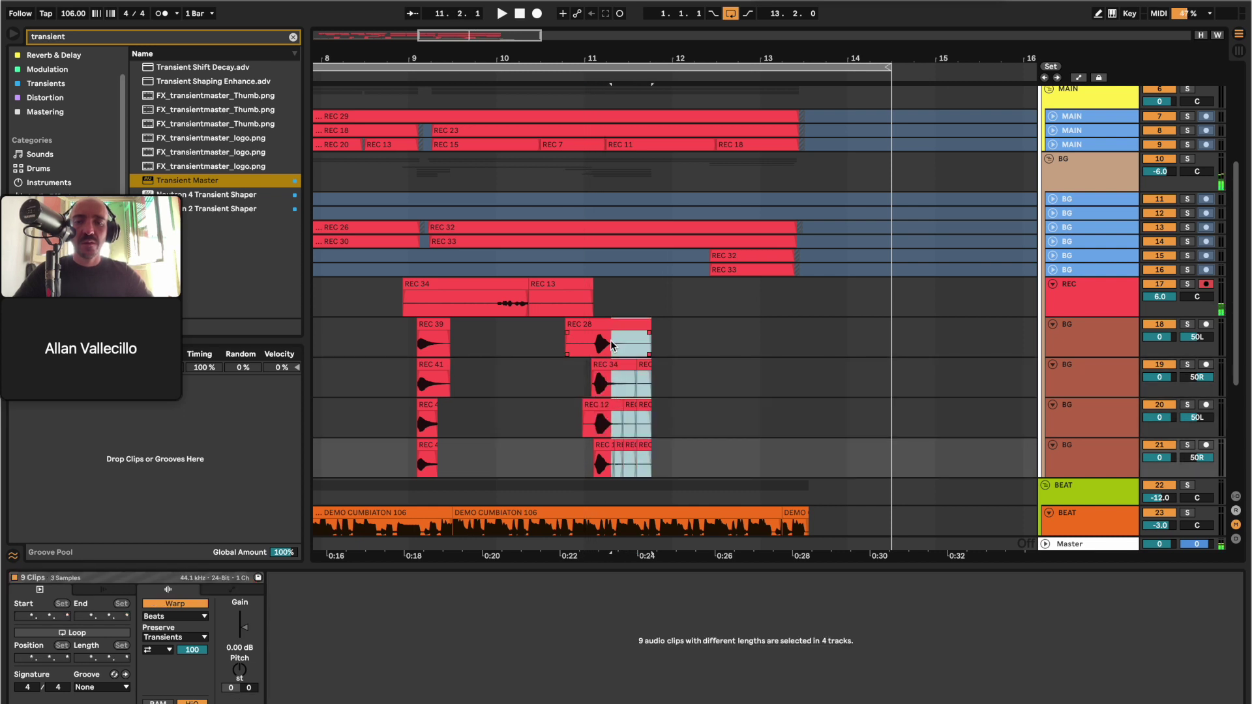
pyautogui.press('Delete')
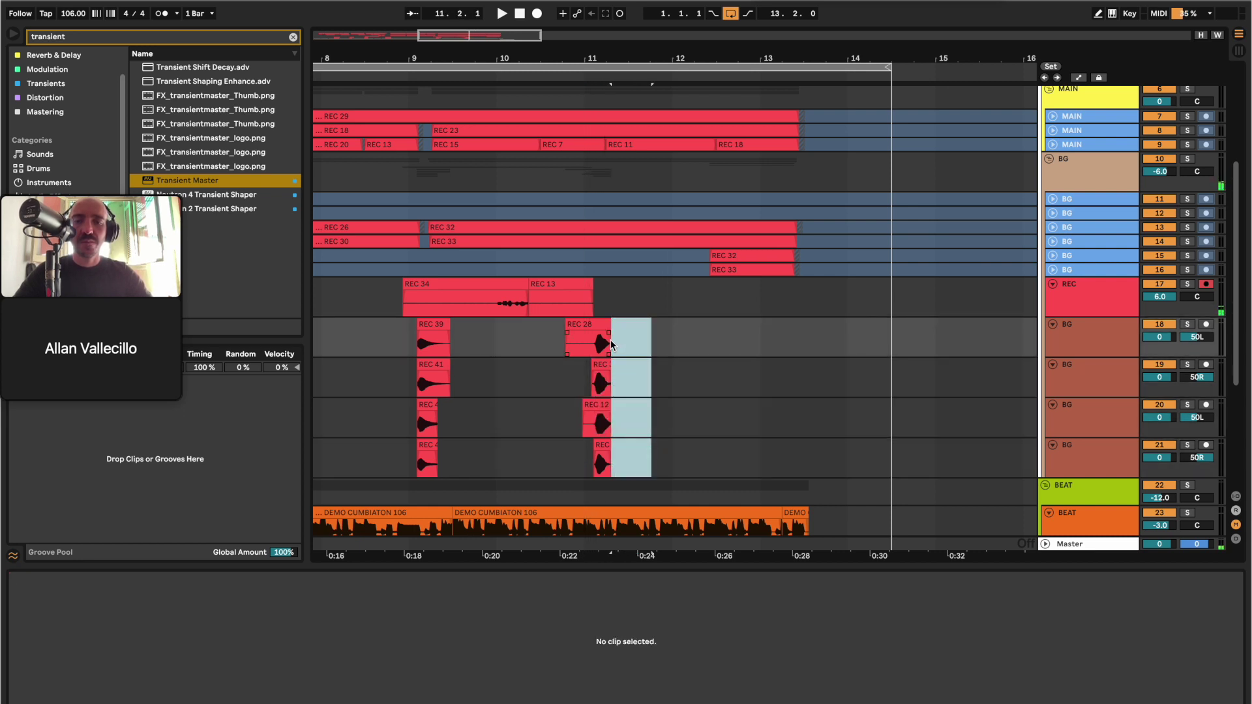
# Delete the leftover REC 34 and REC 13 clips from the REC track.
pyautogui.click(544, 287)
pyautogui.keyDown('shift'); pyautogui.click(514, 284); pyautogui.keyUp('shift')
pyautogui.press('Delete')
pyautogui.click(526, 346)
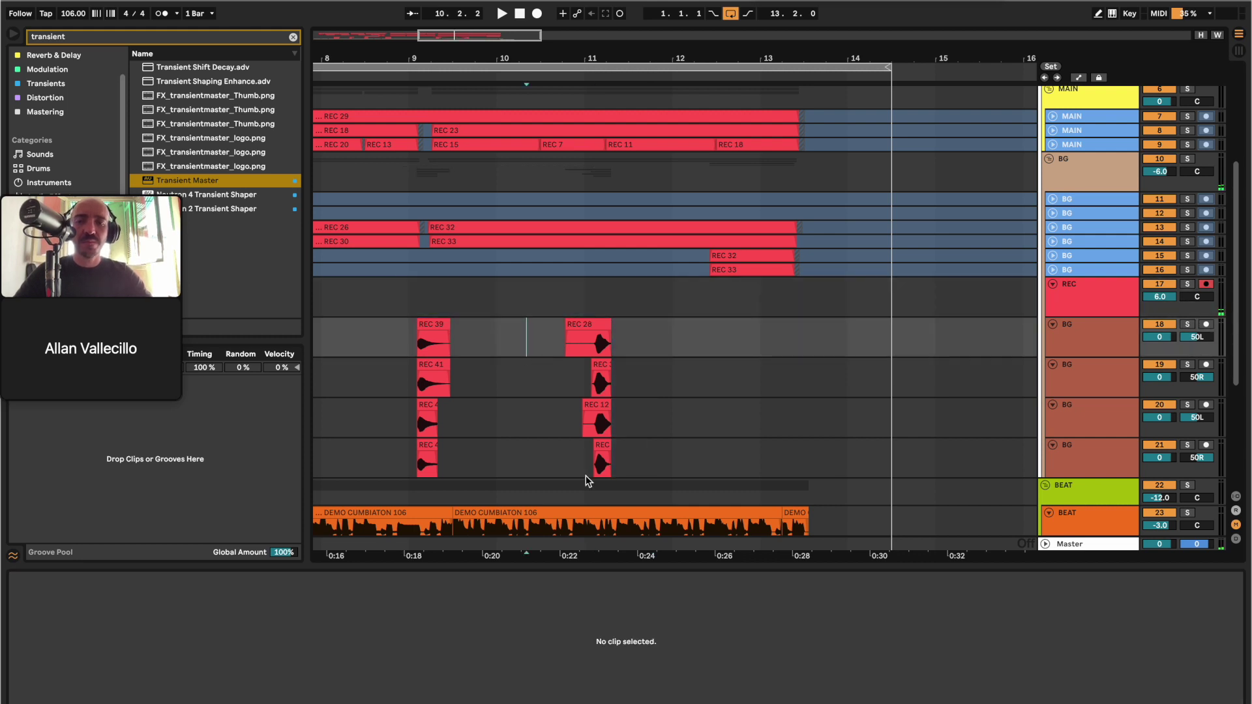
# Delete the lead-ins of the four stacked clips before about 11.1 and select the trimmed clip on BG track 18.
pyautogui.keyDown('shift'); pyautogui.click(586, 470); pyautogui.keyUp('shift')
pyautogui.moveTo(586, 470); pyautogui.dragTo(595, 471)
pyautogui.press('Delete')
pyautogui.click(575, 360)
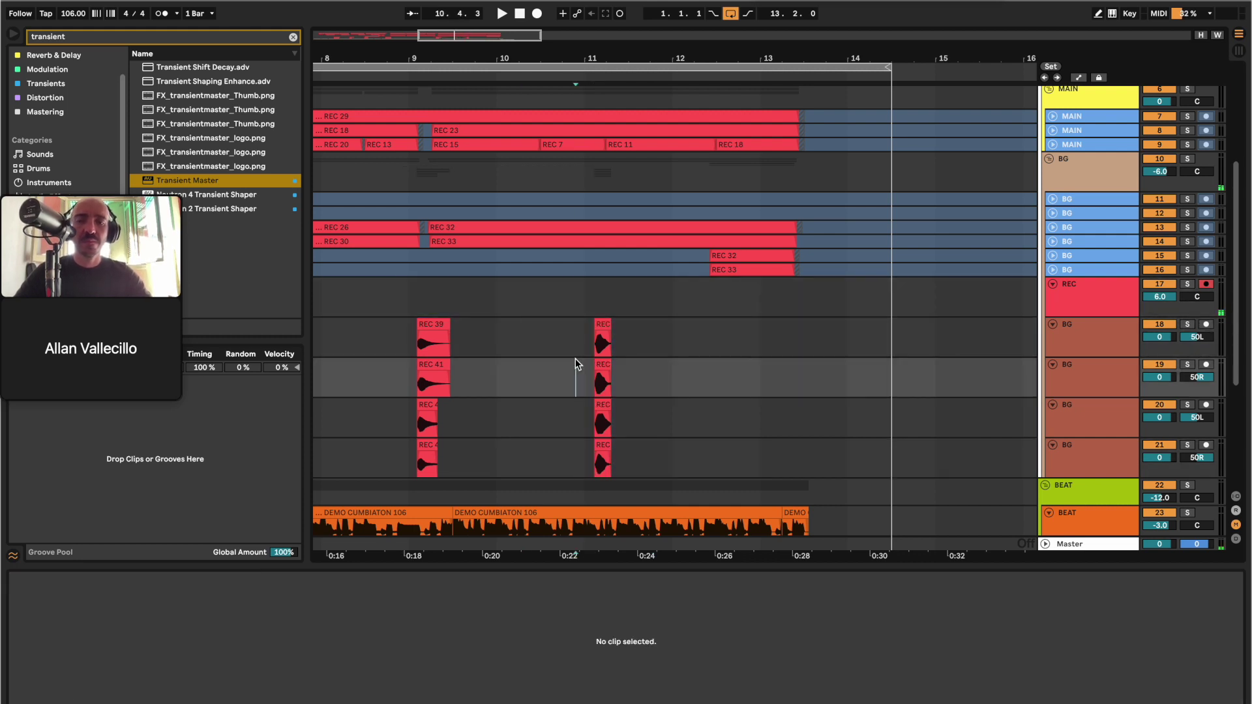
pyautogui.click(603, 343)
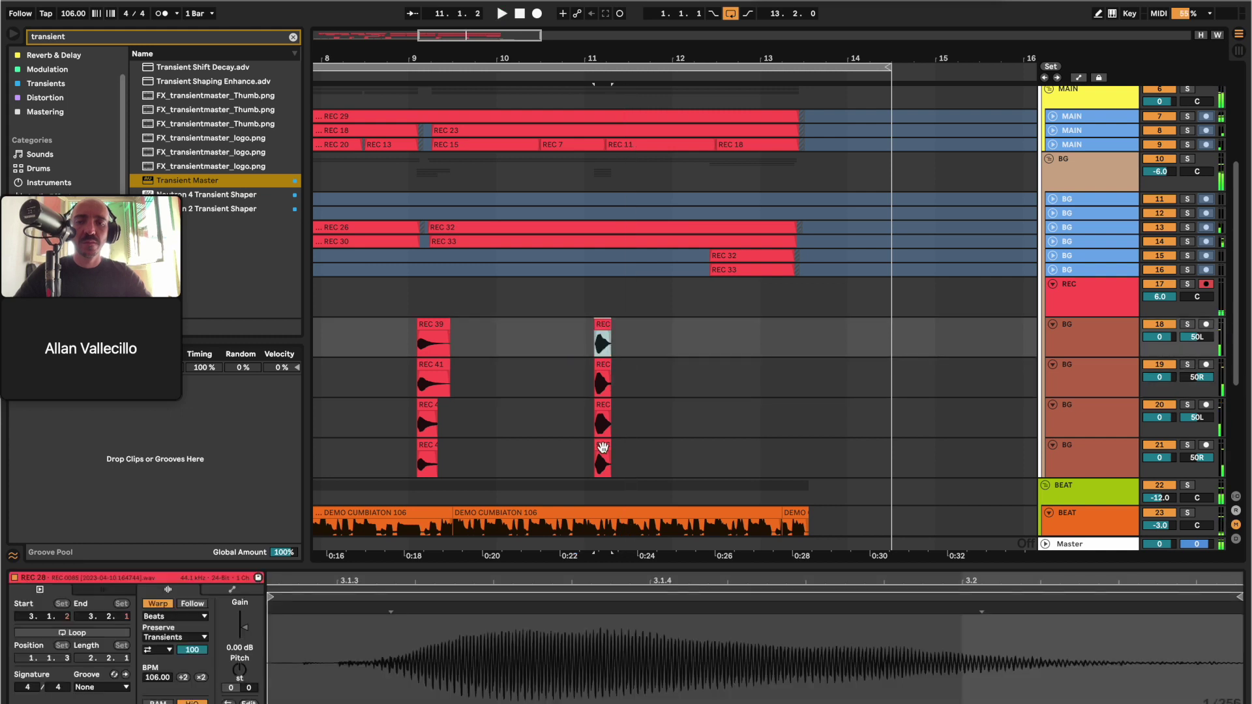
# Set the gain of the four stacked BG clips near bar 11 to -3 dB and play back the passage from just before them.
pyautogui.keyDown('shift'); pyautogui.click(602, 448); pyautogui.keyUp('shift')
pyautogui.click(246, 629)
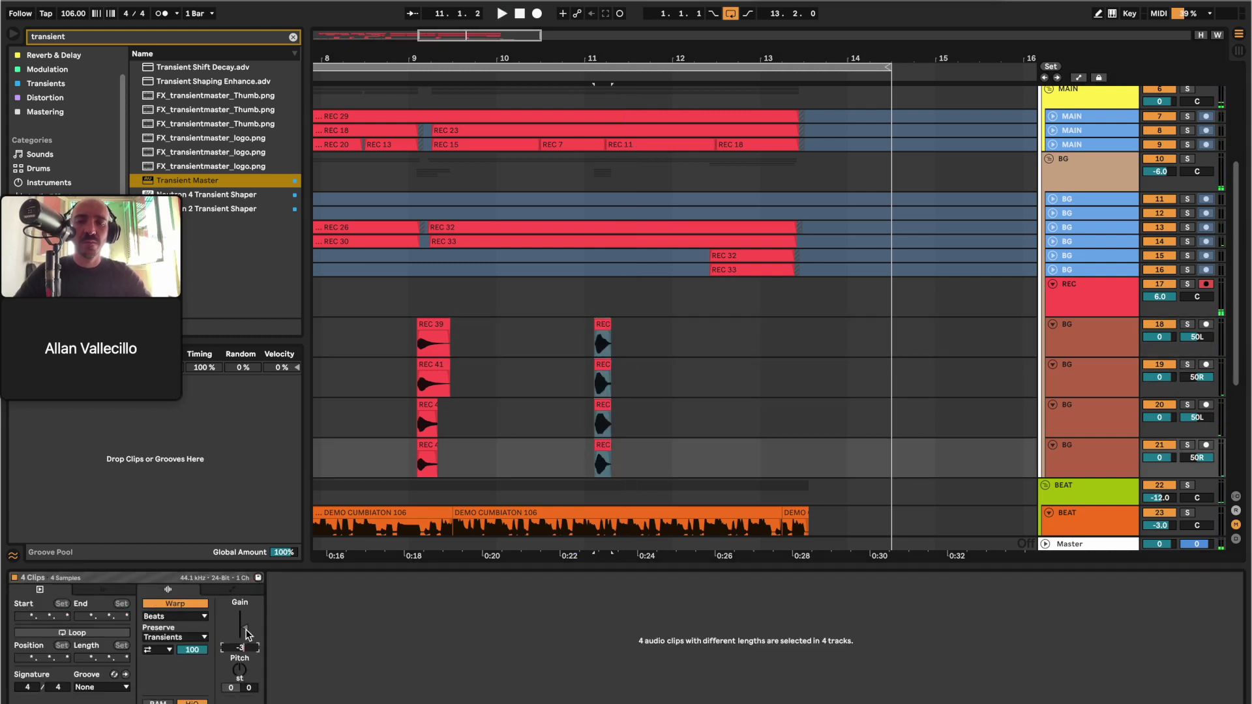
pyautogui.click(576, 382)
pyautogui.press('space')
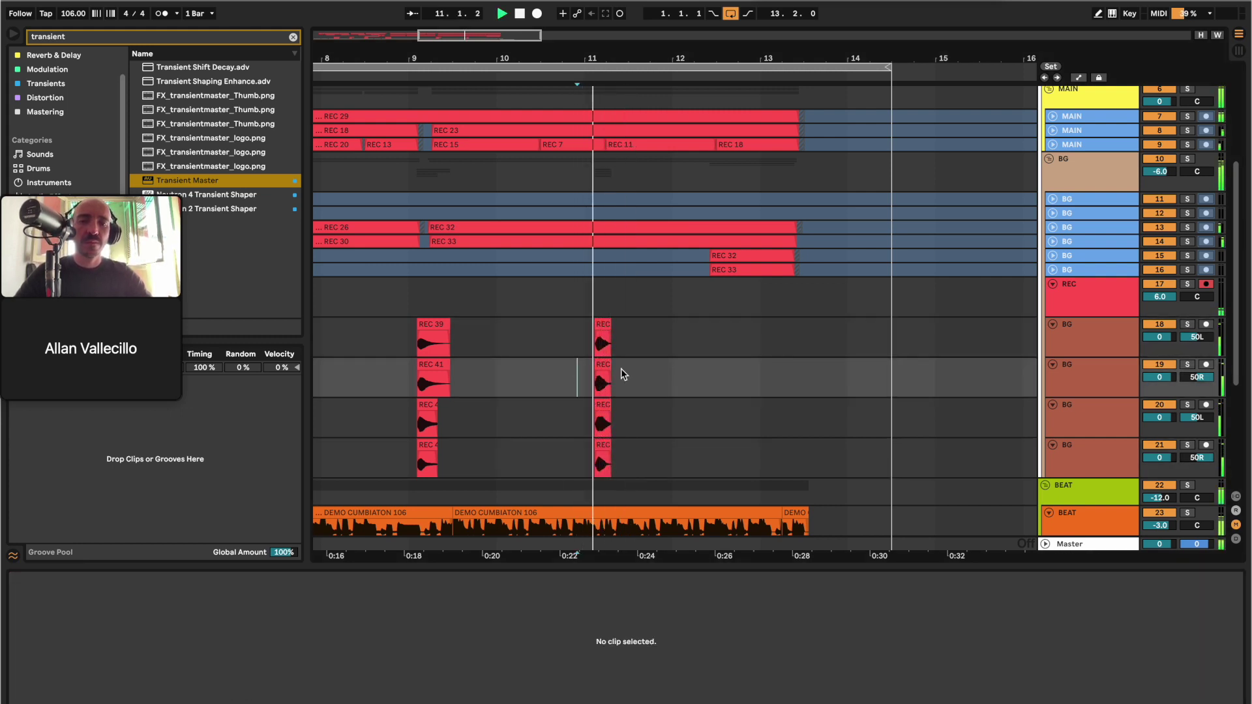
pyautogui.scroll(-3, 706, 370)
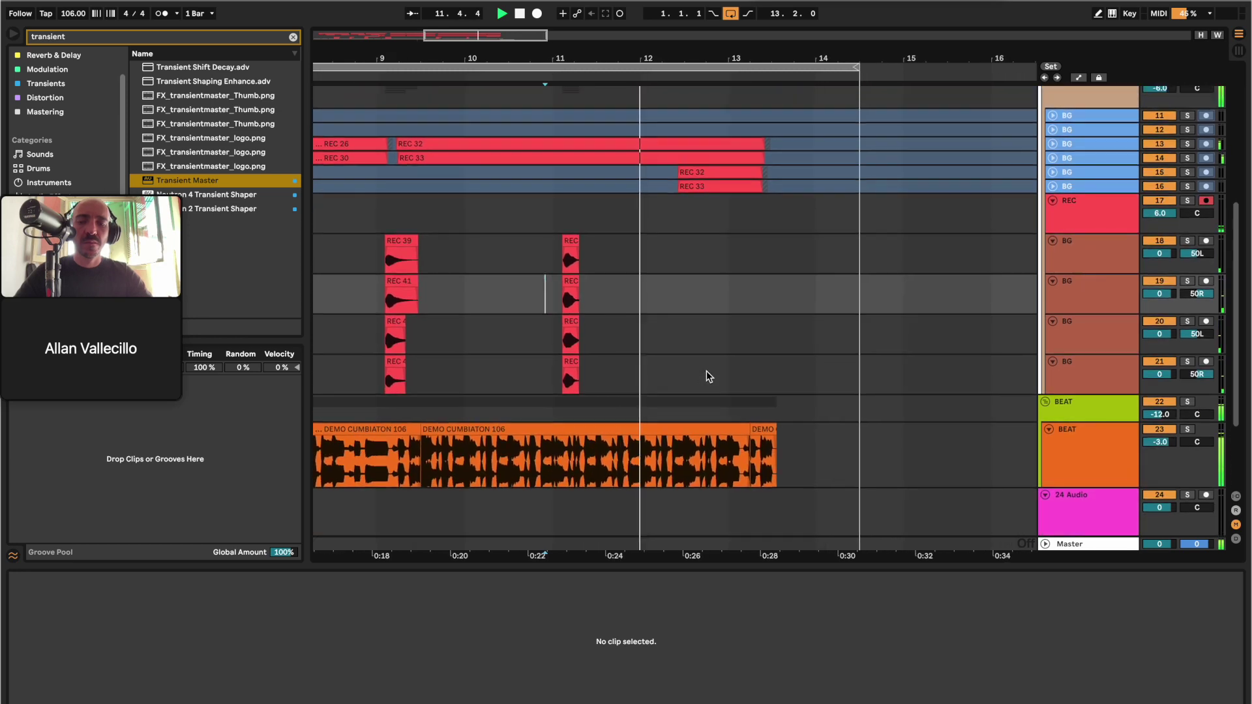
pyautogui.scroll(4, 706, 371)
pyautogui.hscroll(1, 706, 371)
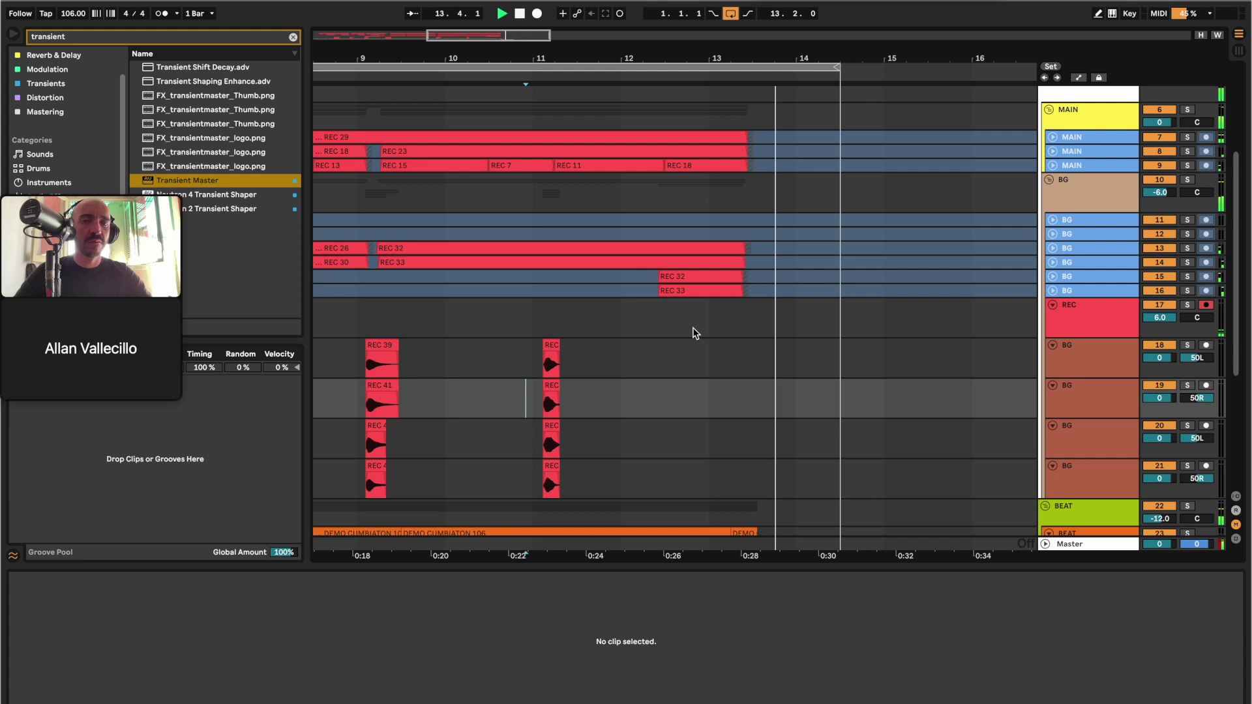
pyautogui.press('space')
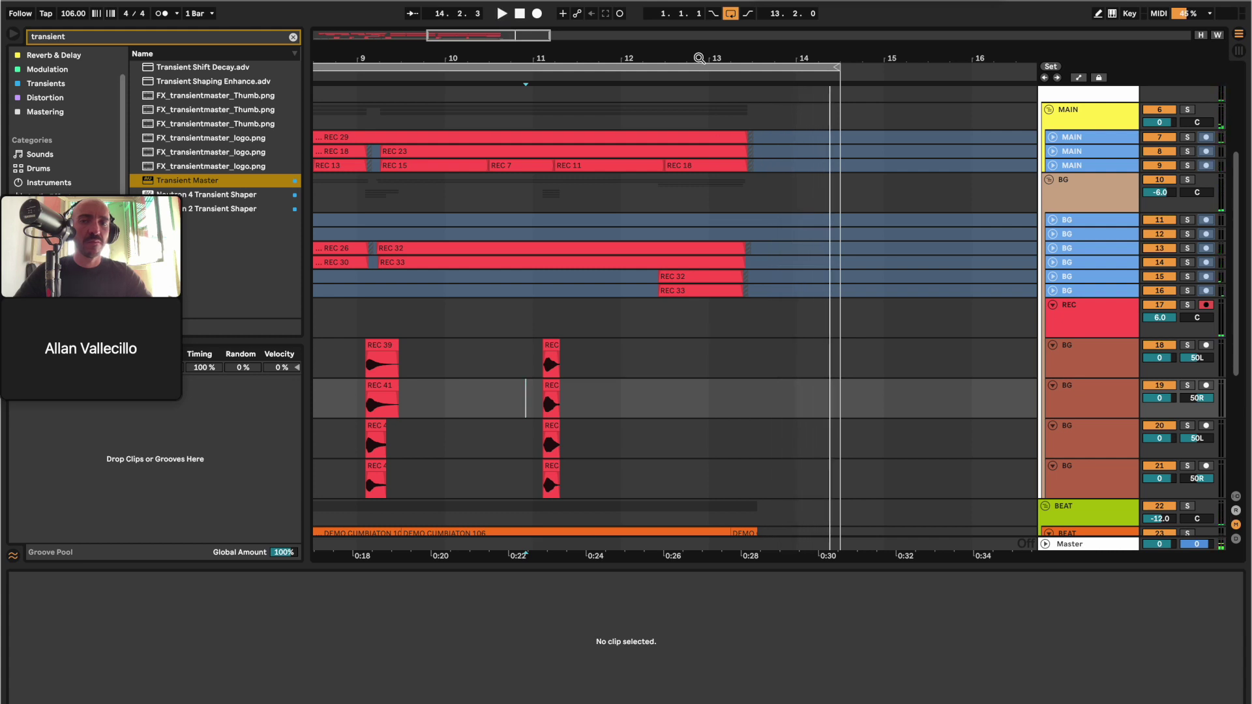
# Play the jingle from the start and set the gain of the four stacked BG clips near 3.2 to -3 dB.
pyautogui.moveTo(699, 57); pyautogui.dragTo(699, 20)
pyautogui.press('space')
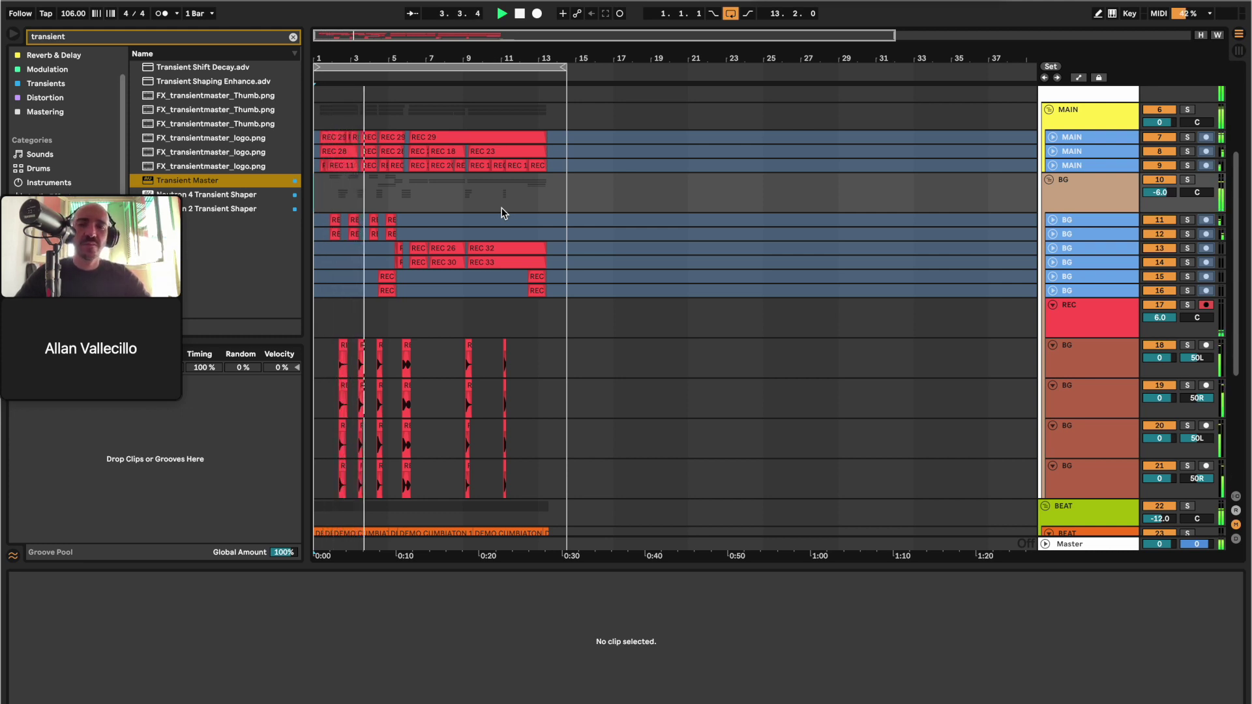
pyautogui.moveTo(391, 53); pyautogui.dragTo(599, 417)
pyautogui.hscroll(-5, 519, 309)
pyautogui.scroll(-2, 519, 309)
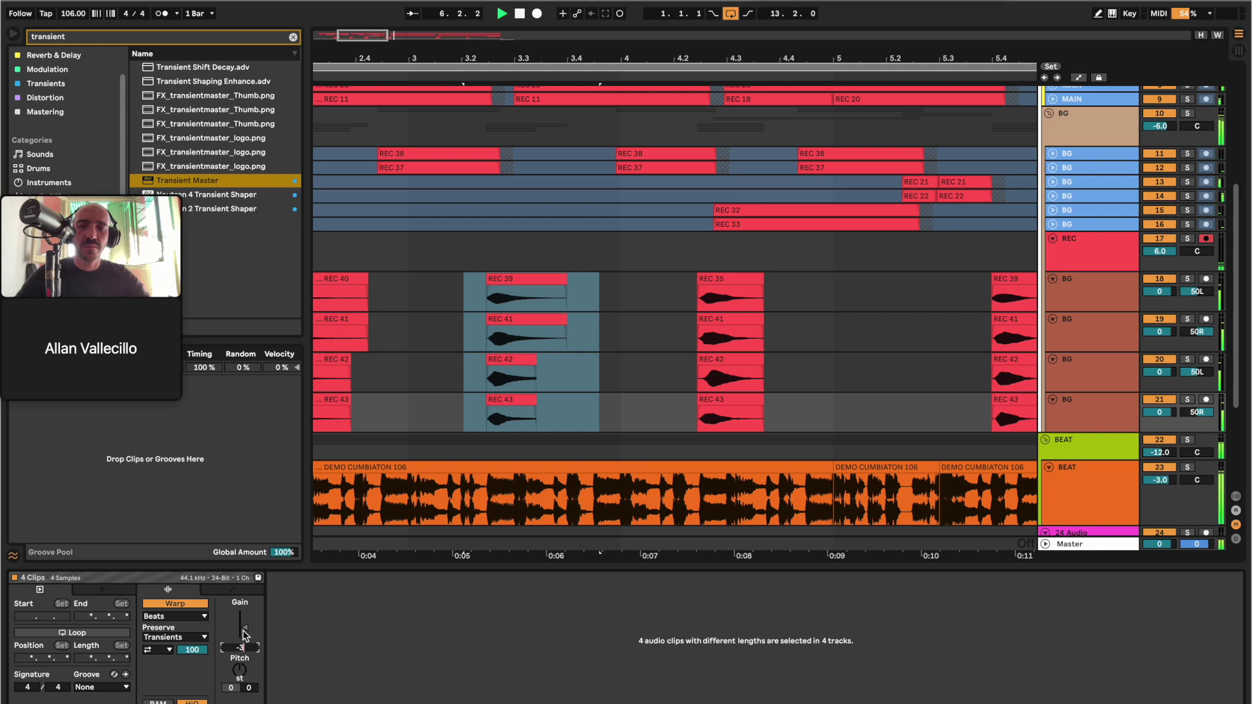
pyautogui.scroll(-10, 643, 248)
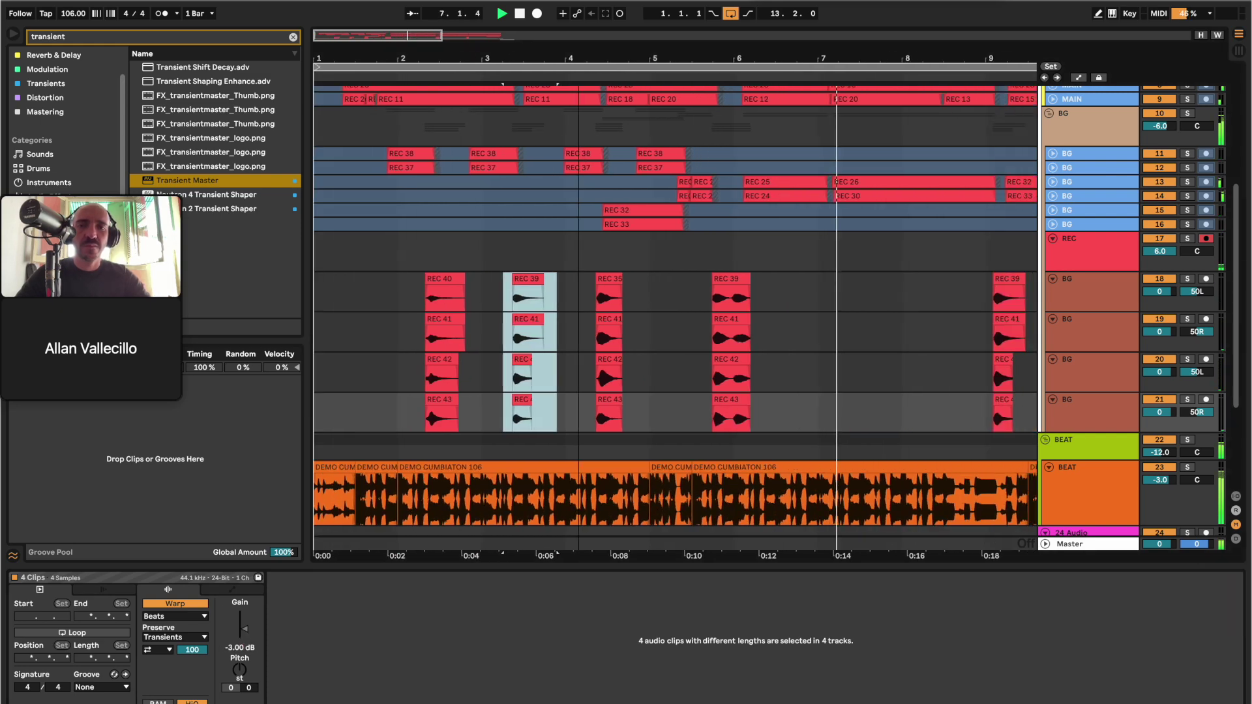
# Unfold MAIN tracks 7 to 9 and select the clips near bar 9 on BG tracks 18 and 19.
pyautogui.scroll(5, 652, 320)
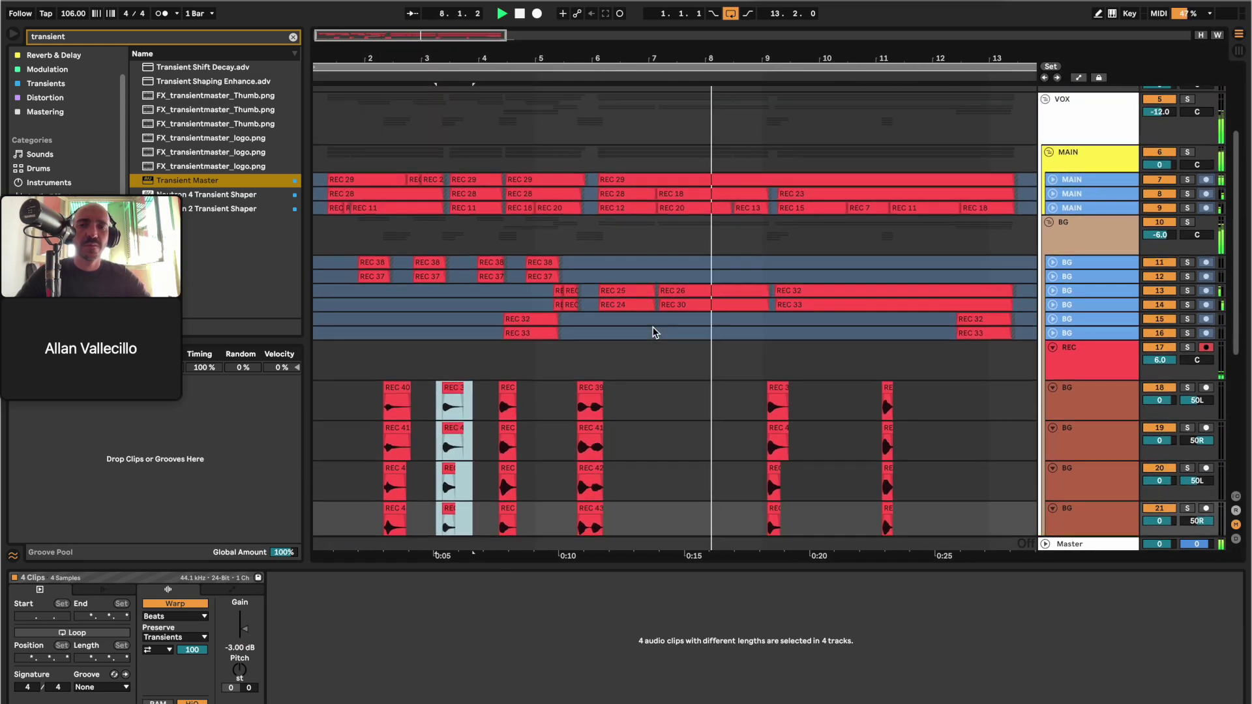
pyautogui.keyDown('alt'); pyautogui.click(1053, 225); pyautogui.keyUp('alt')
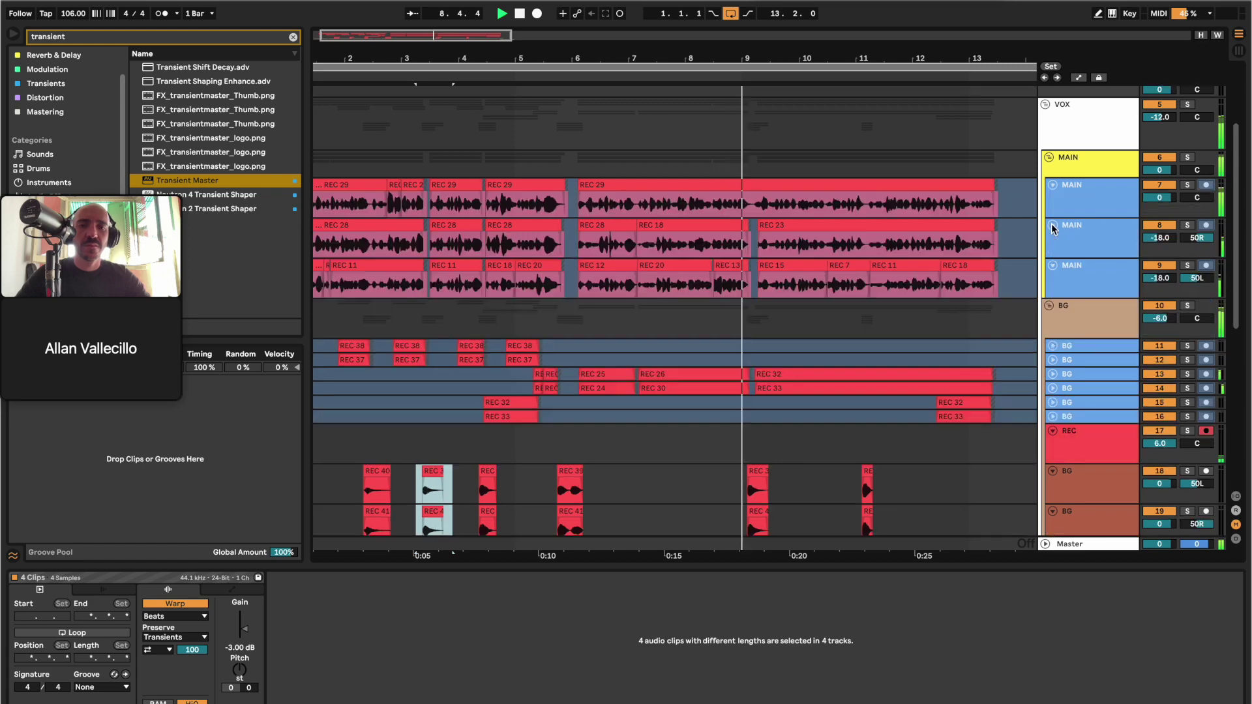
pyautogui.scroll(-1, 953, 275)
pyautogui.scroll(-3, 952, 274)
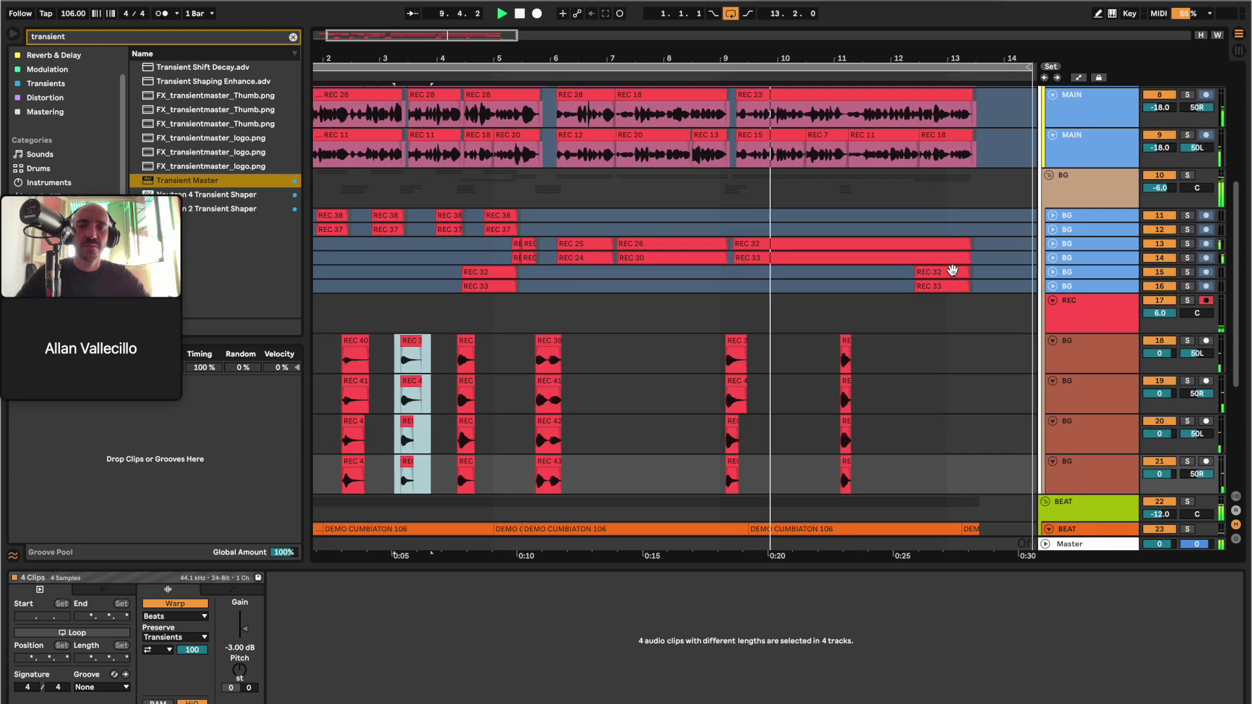
pyautogui.moveTo(709, 338); pyautogui.dragTo(765, 385)
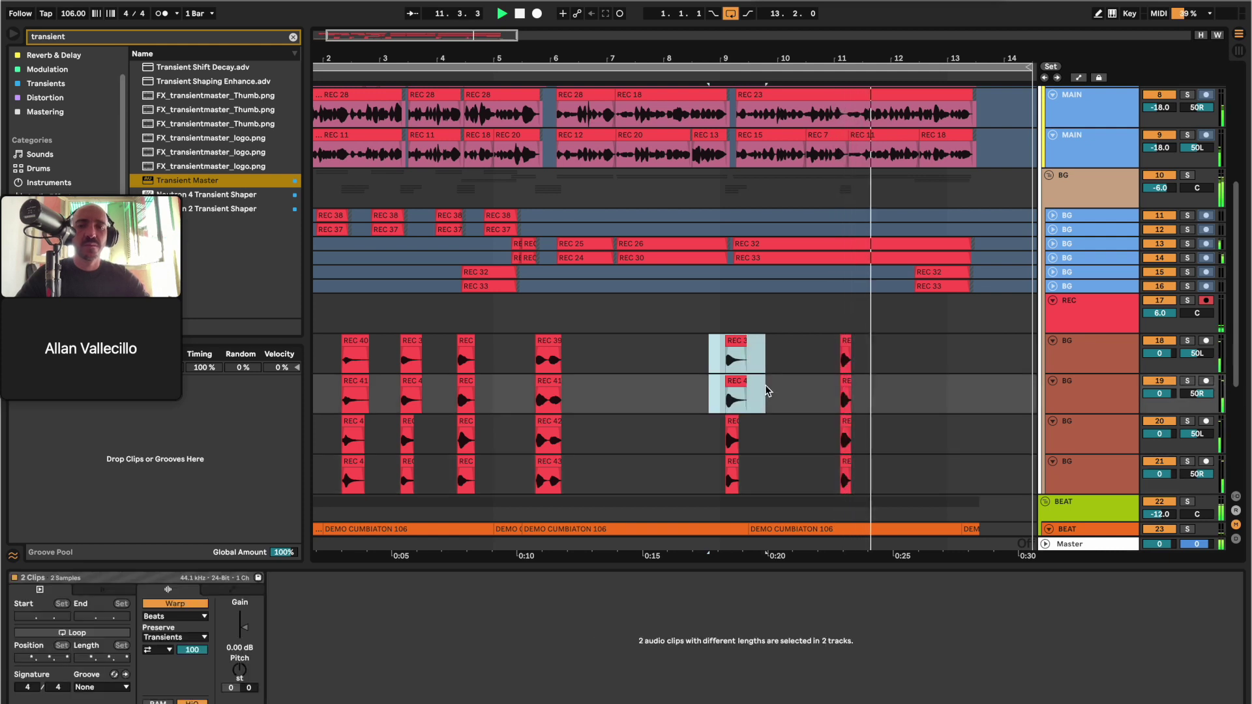